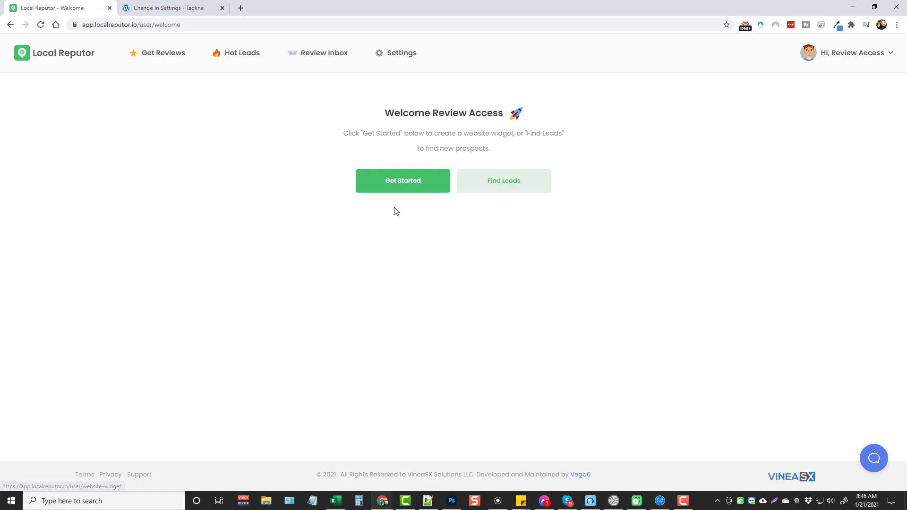
Step: Create a widget campaign named Client 6 in an existing folder and continue to the style choices
click(410, 188)
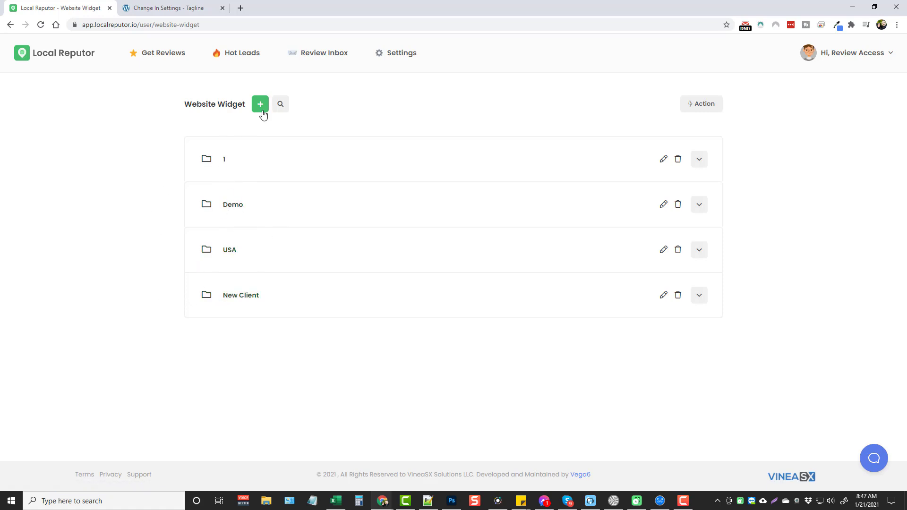
click(294, 109)
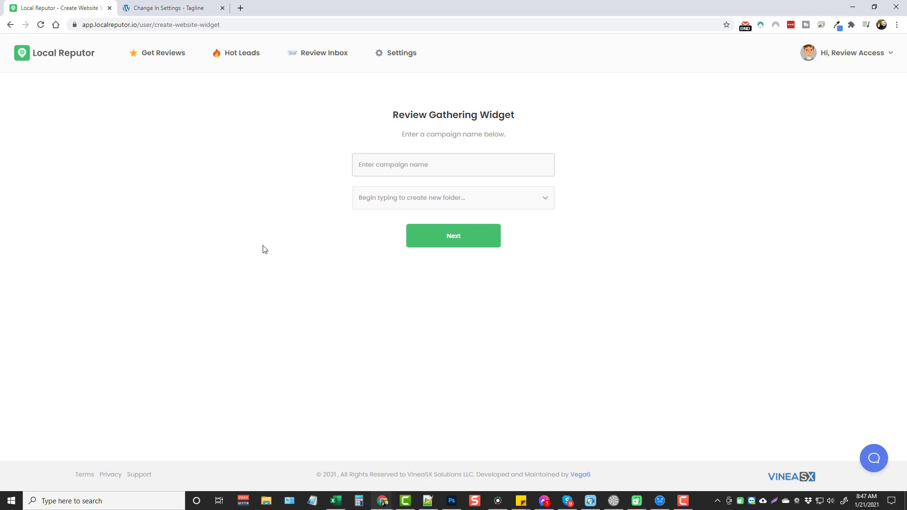
text(Client 6)
click(443, 198)
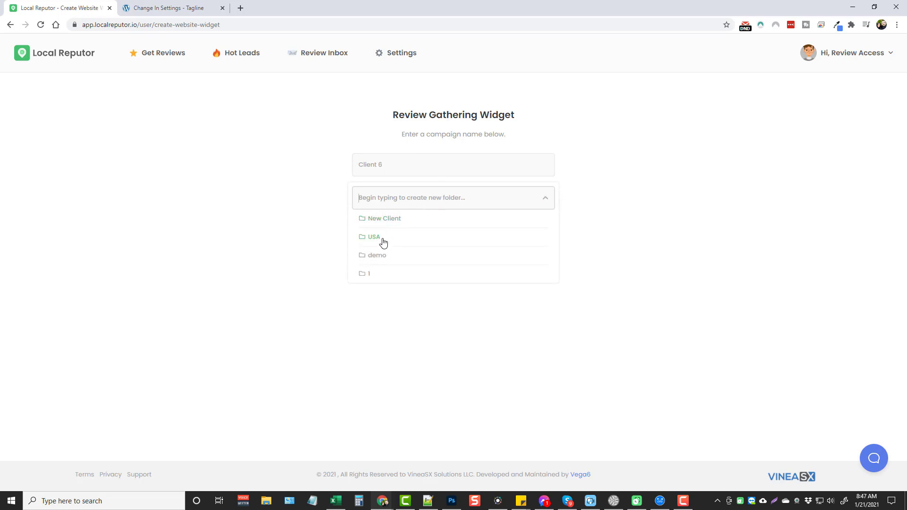
click(375, 262)
click(462, 246)
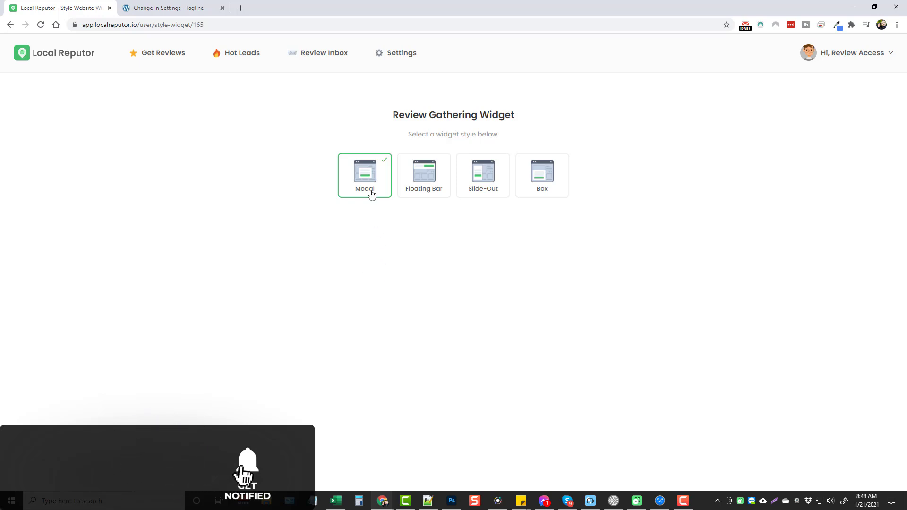
click(377, 174)
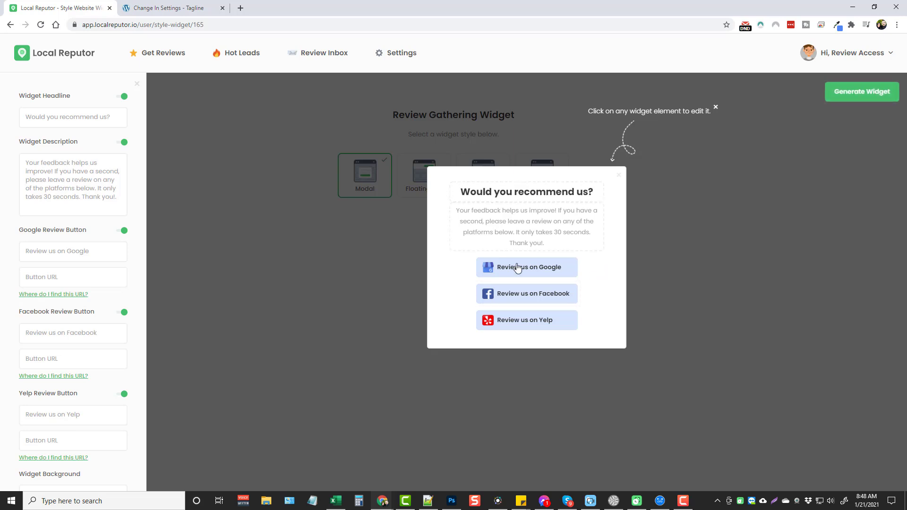
click(532, 191)
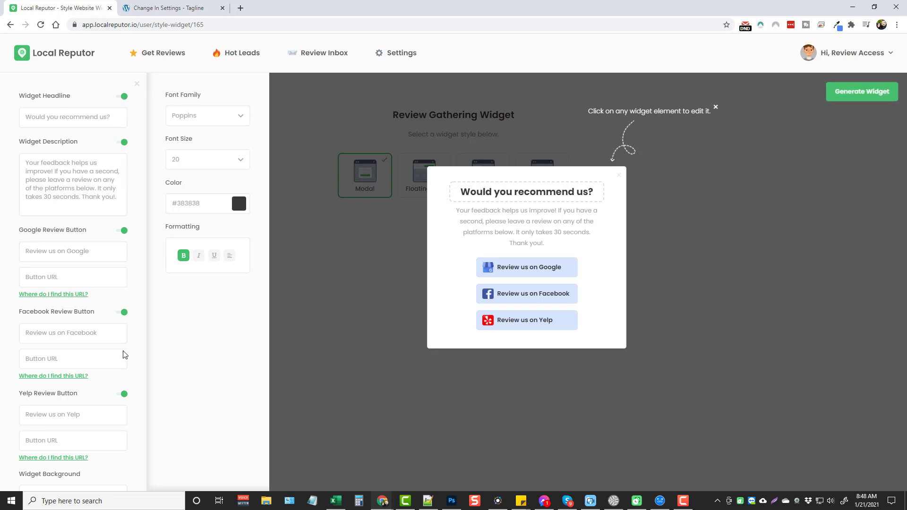
scroll(123, 355, down, 4)
scroll(121, 390, up, 4)
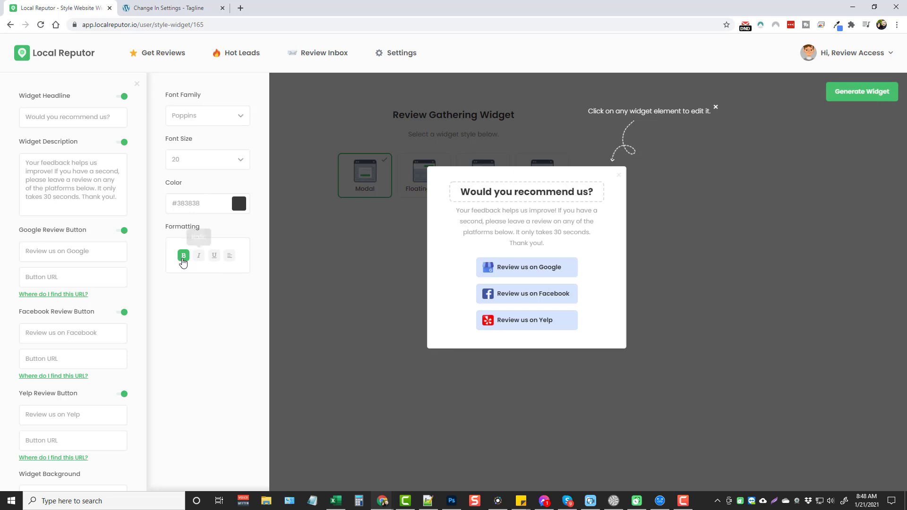
click(535, 230)
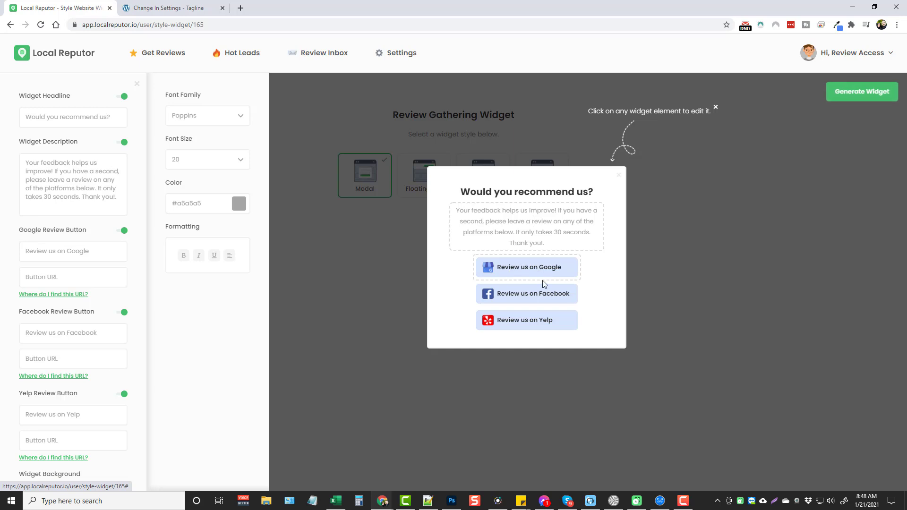
click(123, 231)
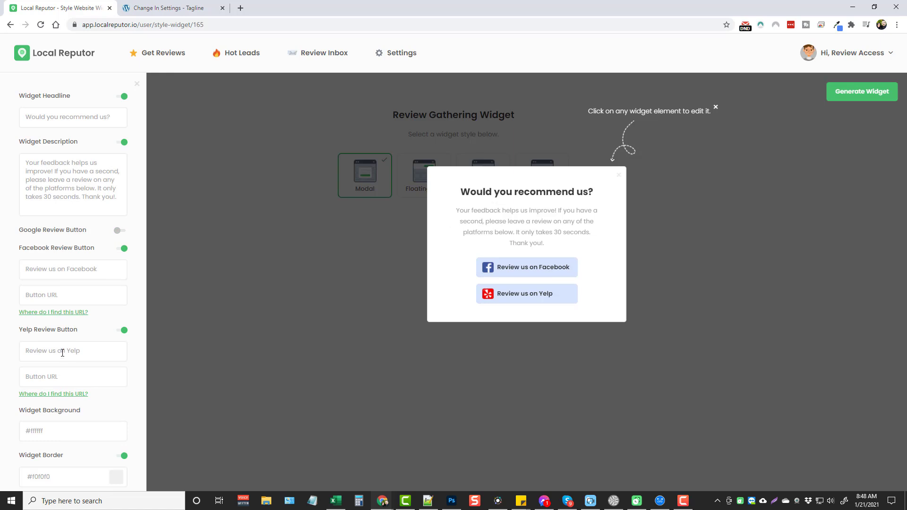
click(122, 231)
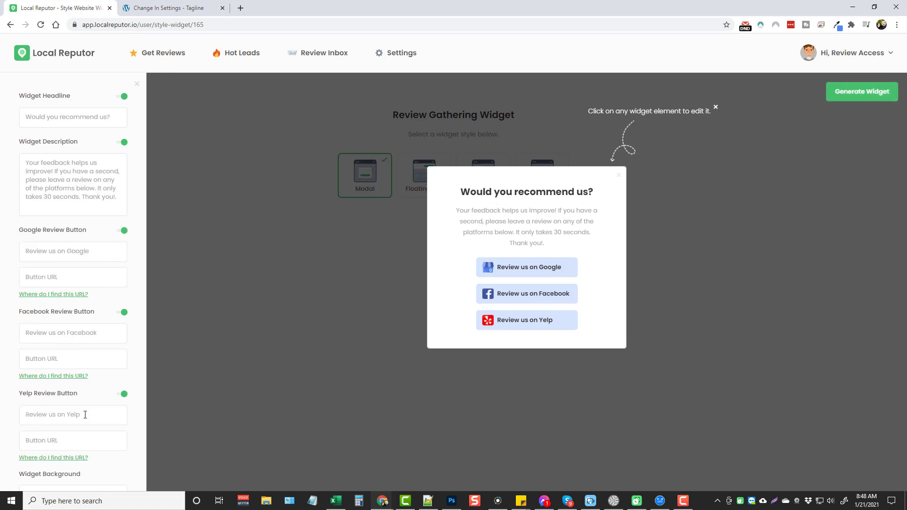
scroll(111, 377, down, 3)
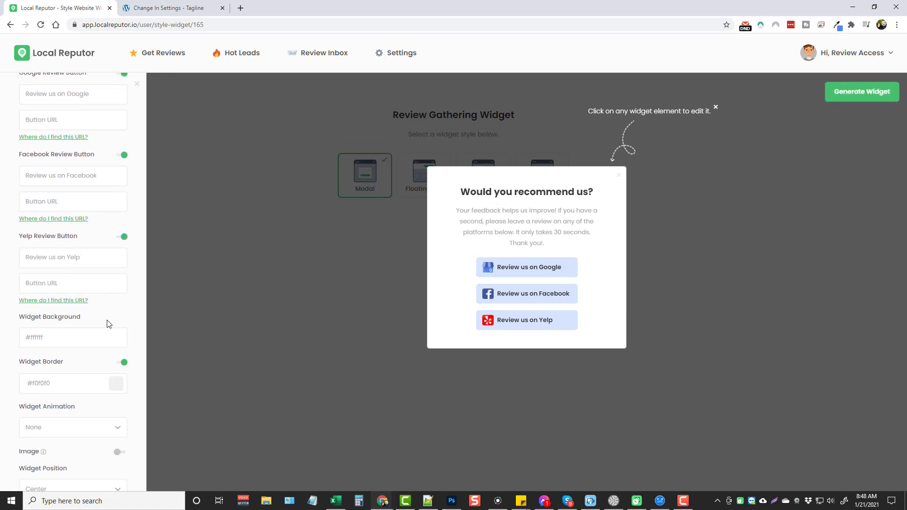
scroll(83, 287, up, 3)
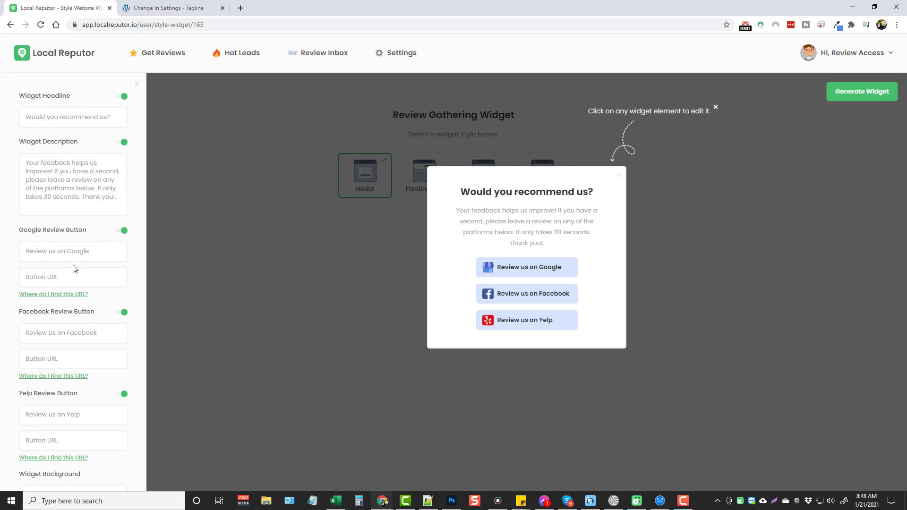
click(348, 276)
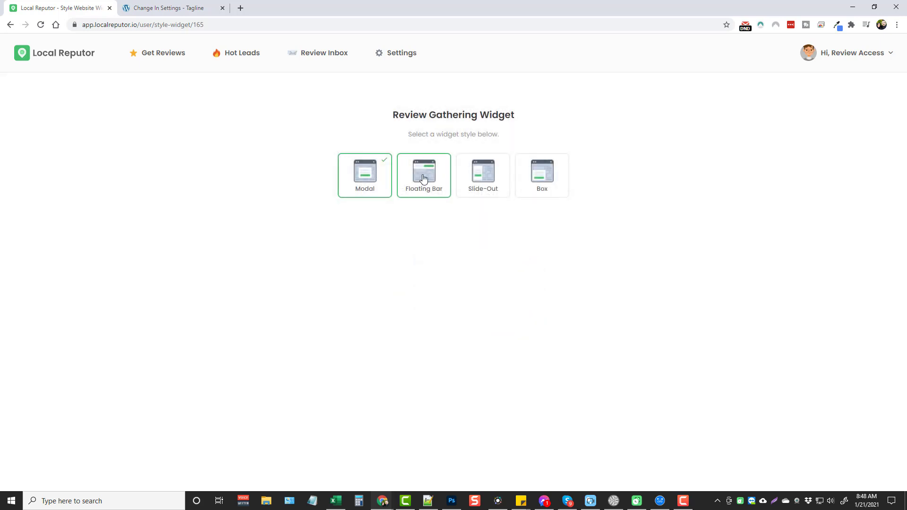
Step: Preview the Floating Bar and Slide-Out styles, then choose Box as the widget style
click(424, 179)
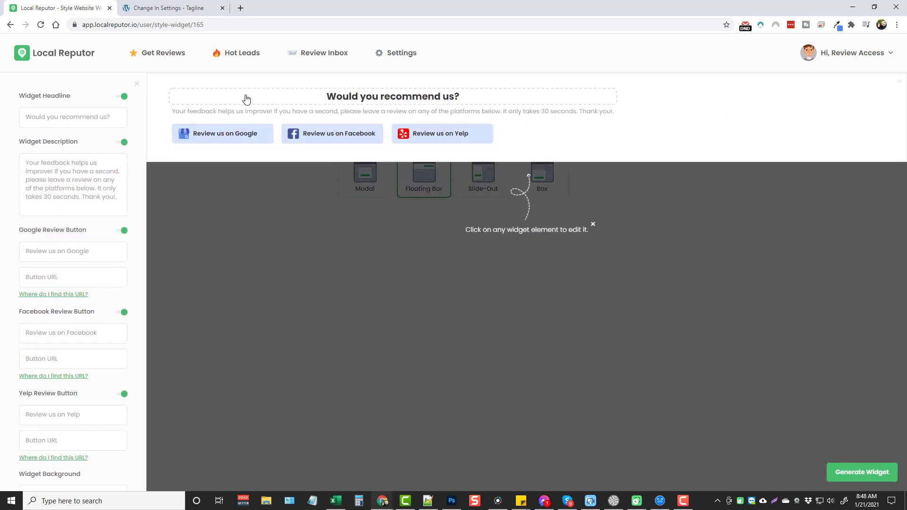
click(688, 298)
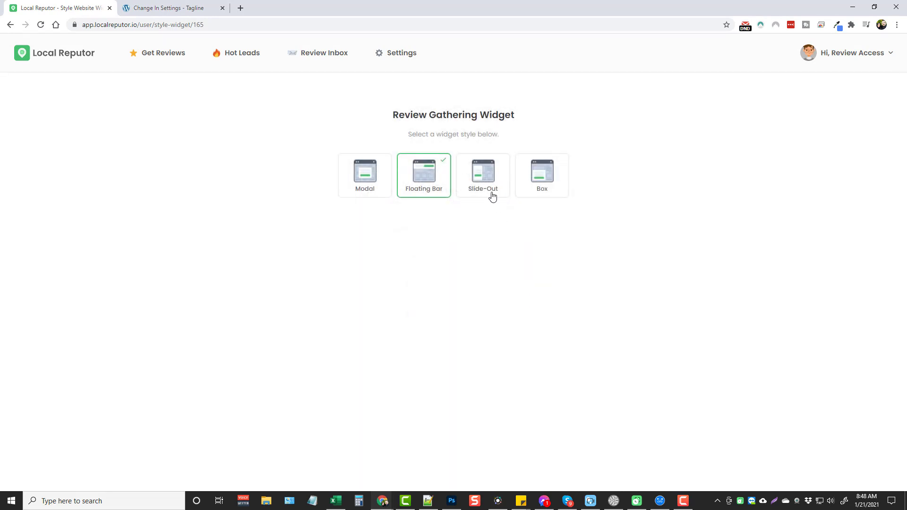
click(485, 179)
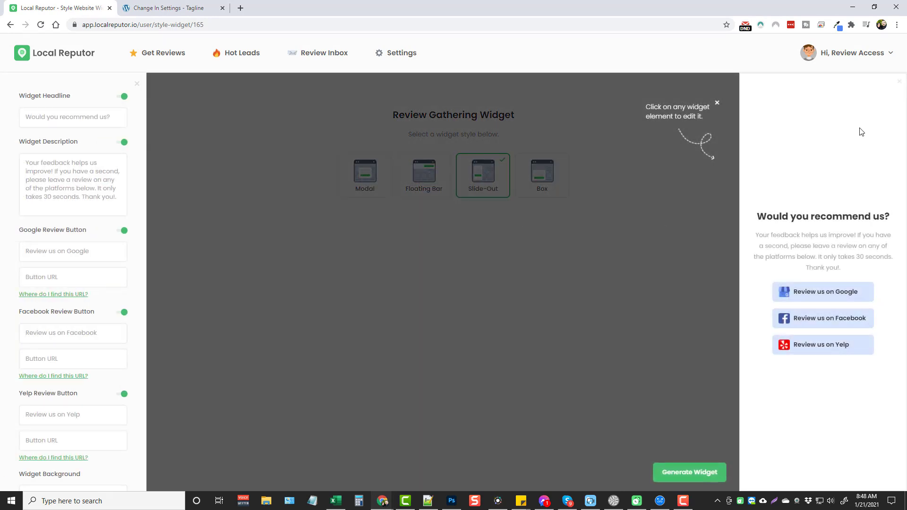
click(548, 291)
click(543, 177)
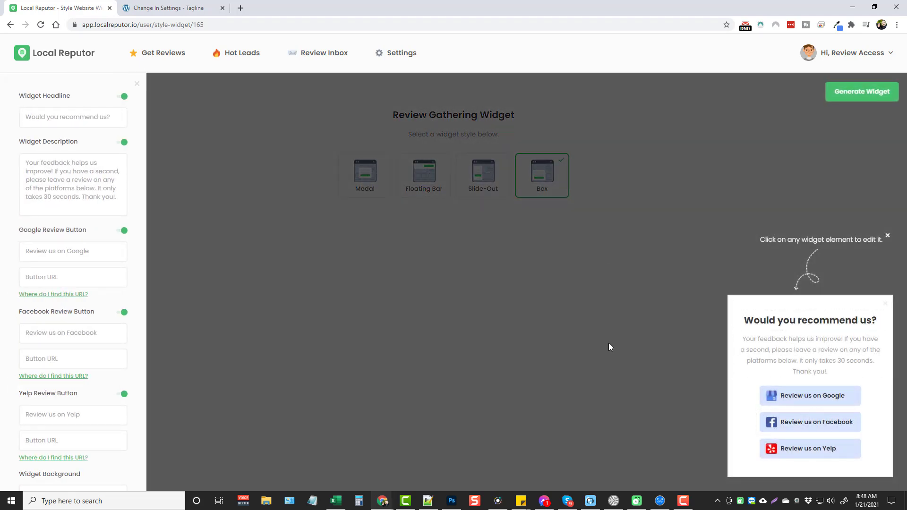
Step: Review the Box widget's position and animation choices without changing them
scroll(70, 277, down, 4)
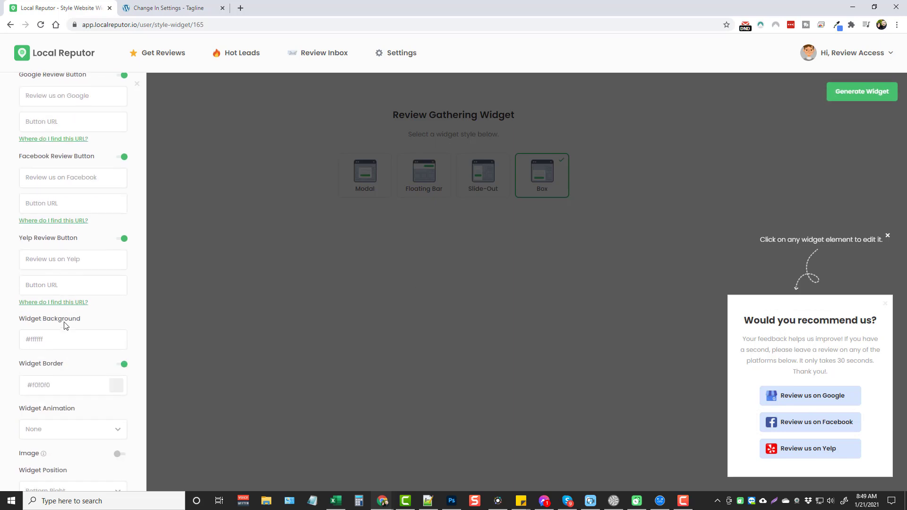
click(59, 454)
scroll(71, 460, down, 1)
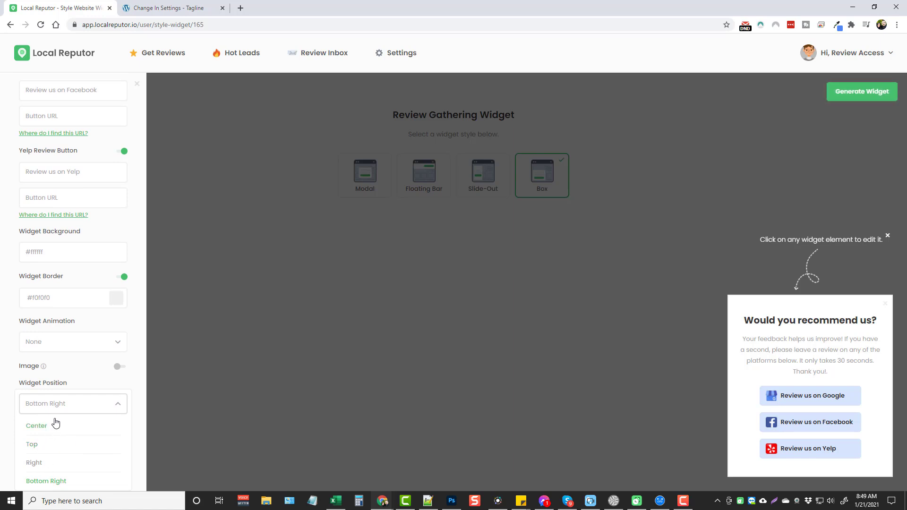
click(49, 345)
scroll(64, 383, down, 5)
scroll(54, 416, up, 8)
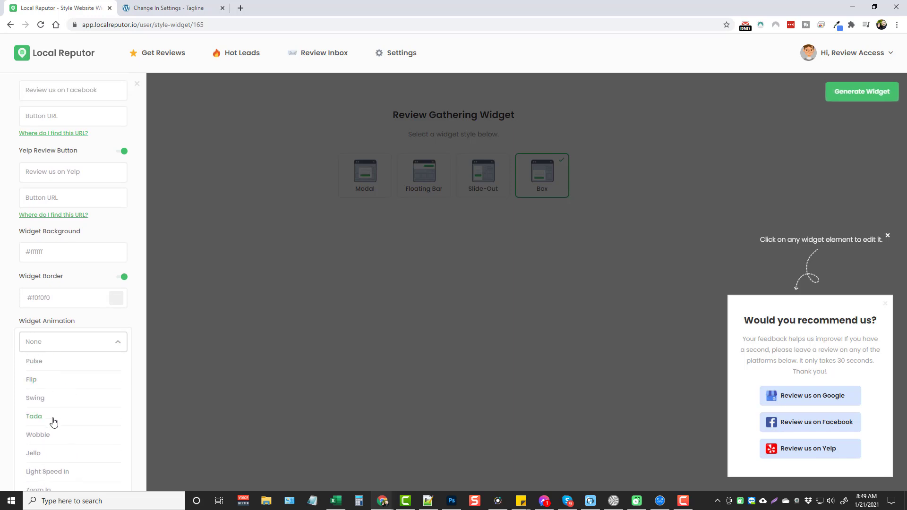
click(69, 421)
scroll(70, 421, up, 2)
Step: Inspect the Google button's label and URL settings, then close the Box widget editor
click(65, 163)
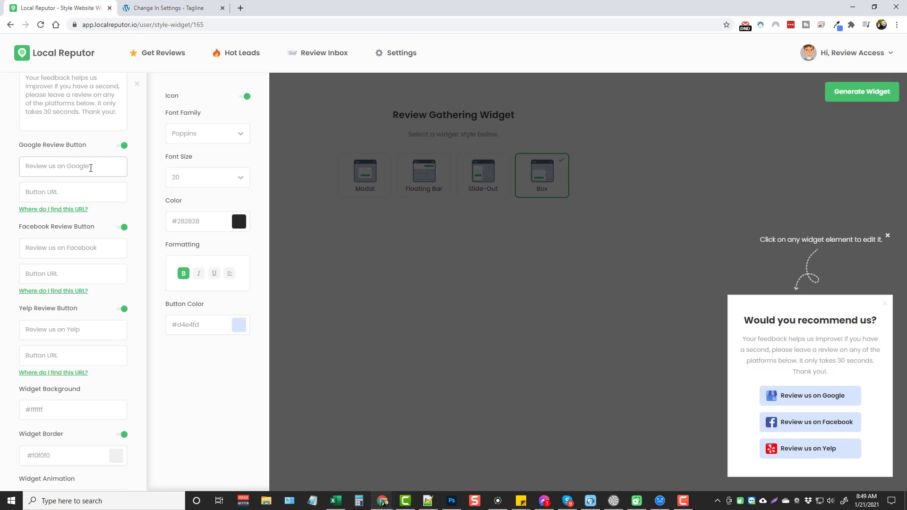
drag(91, 167, 24, 161)
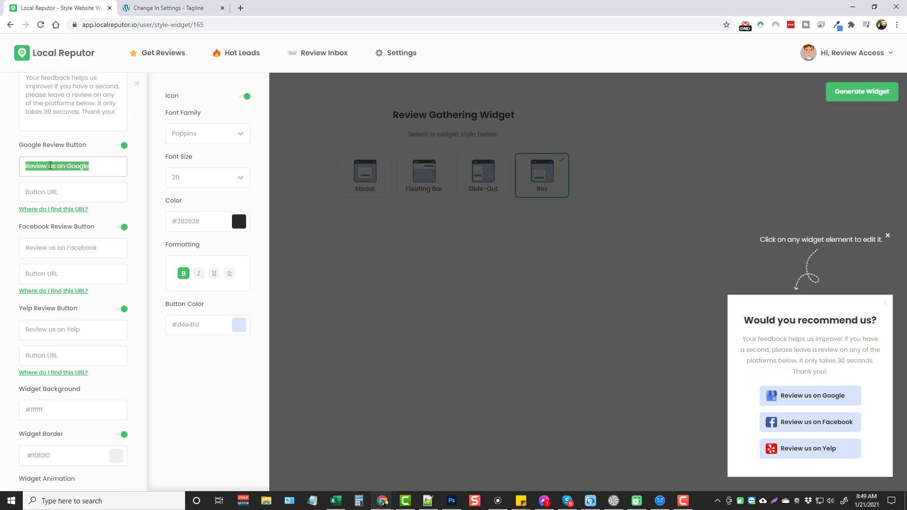
click(53, 192)
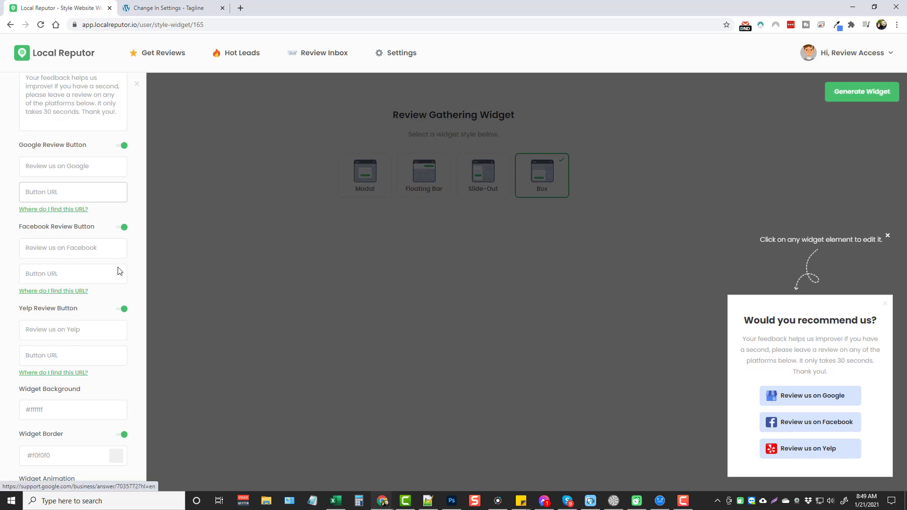
click(357, 366)
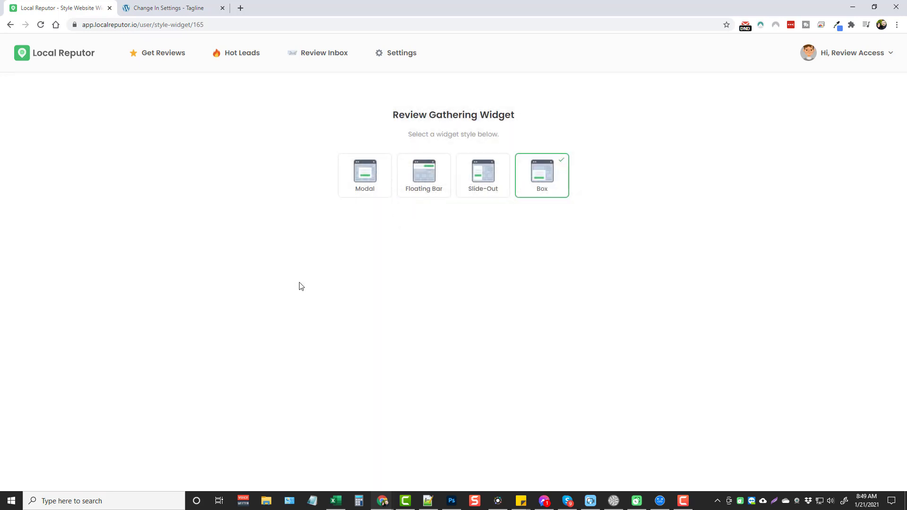
Step: Turn off the Yelp and Facebook review buttons in the Box widget
click(541, 185)
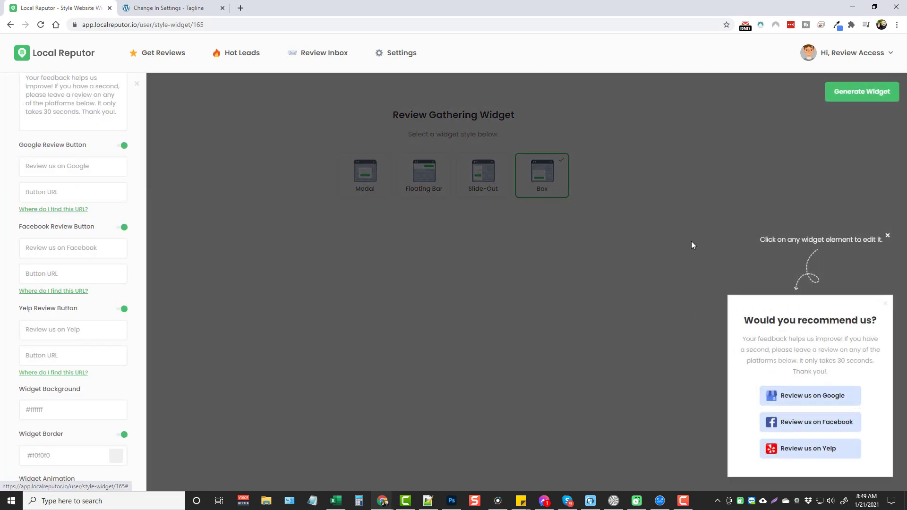
click(864, 98)
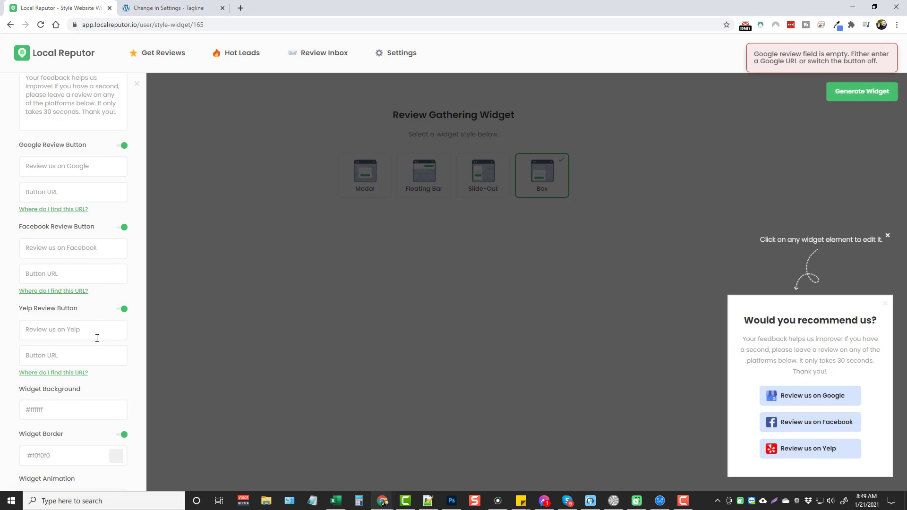
click(122, 309)
click(122, 229)
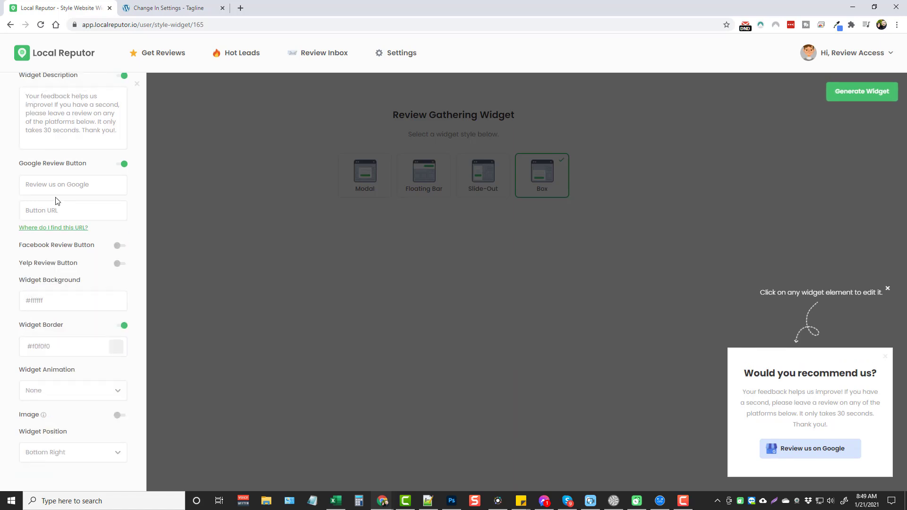
click(54, 211)
text(http://www.google.com)
click(199, 285)
click(531, 178)
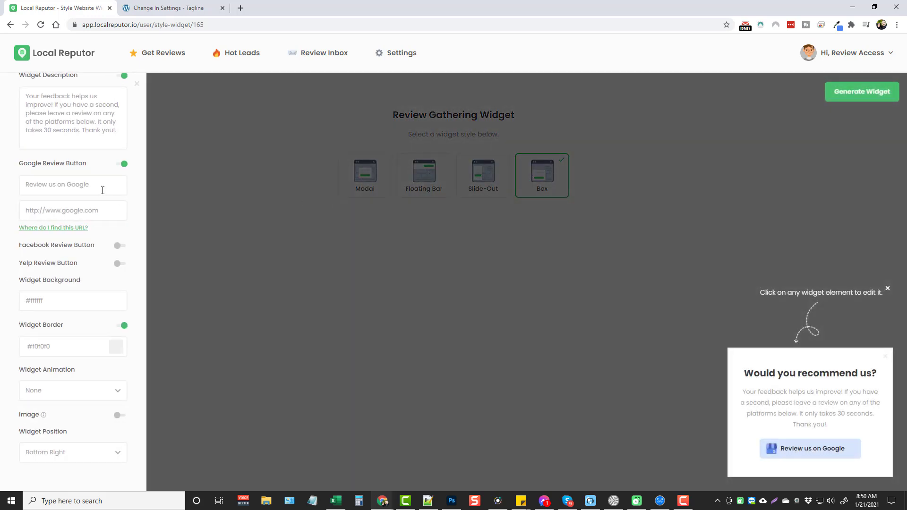
click(850, 92)
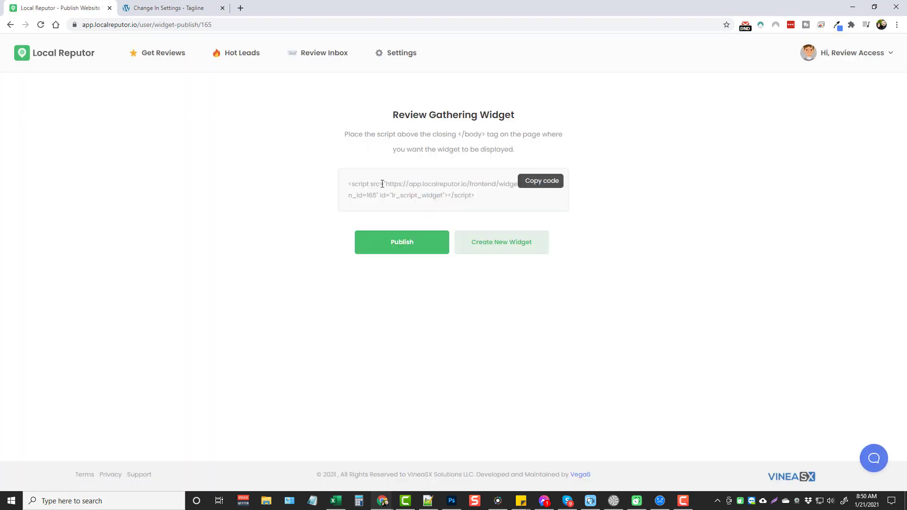
Step: Select the widget's embed script code and switch to the CAD Locksmith site
drag(350, 184, 465, 195)
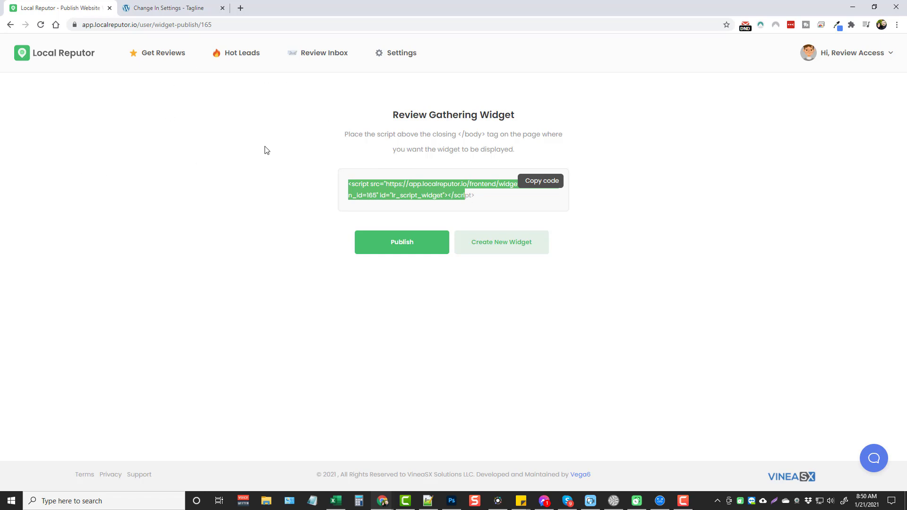
click(169, 9)
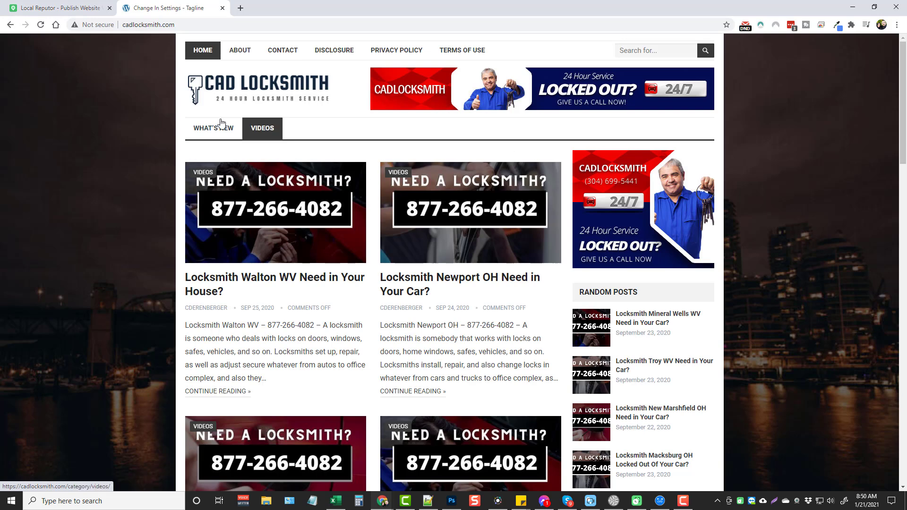
Step: Reload the CAD Locksmith site, dismiss the 'Would you recommend us?' popup, and return to Local Reputor
click(41, 24)
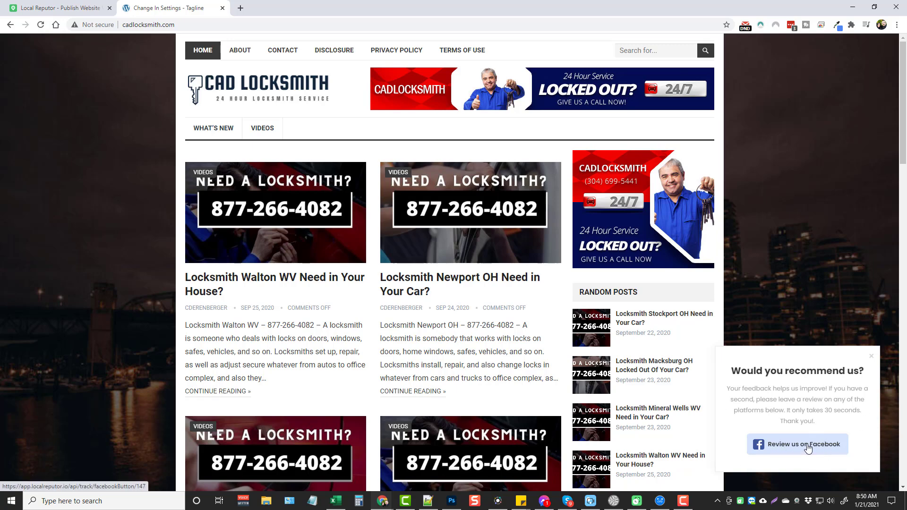
click(872, 357)
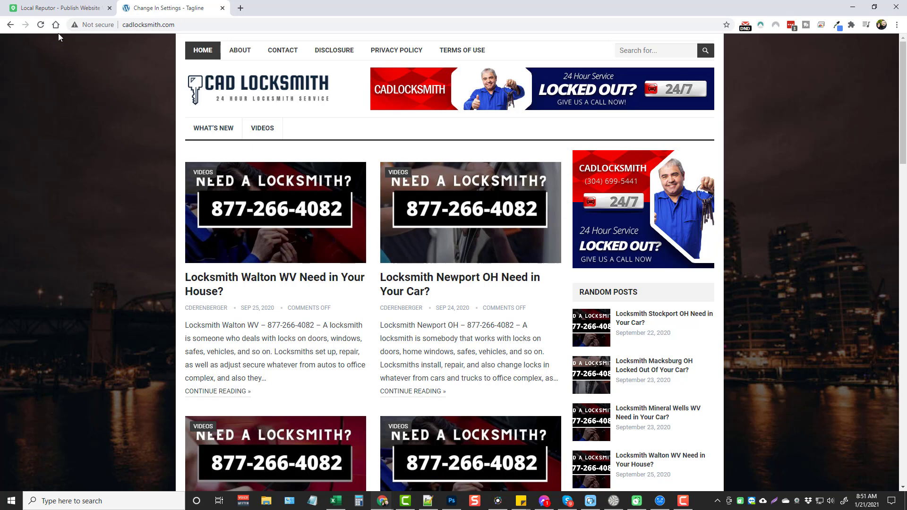
click(59, 8)
click(647, 321)
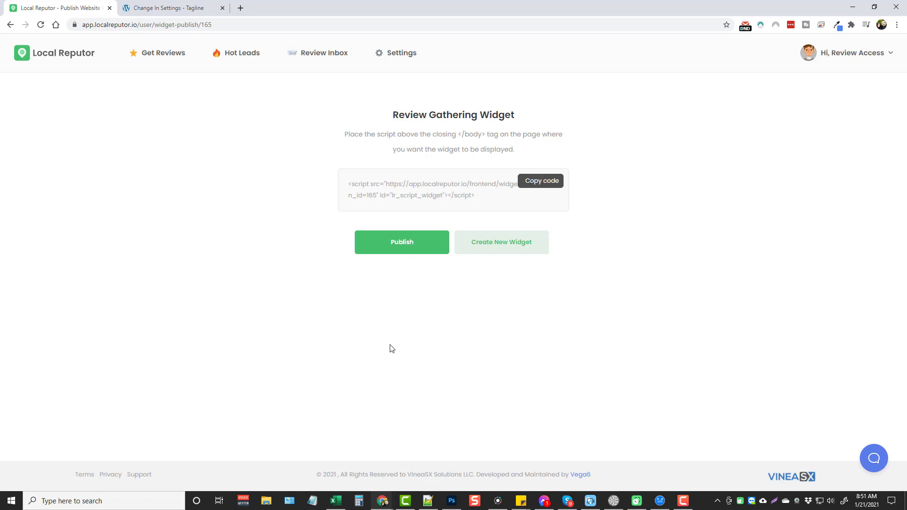
Step: Create a QR code campaign named Client 6 QR in the Review folder and continue to canvas sizing
mouse_move(166, 54)
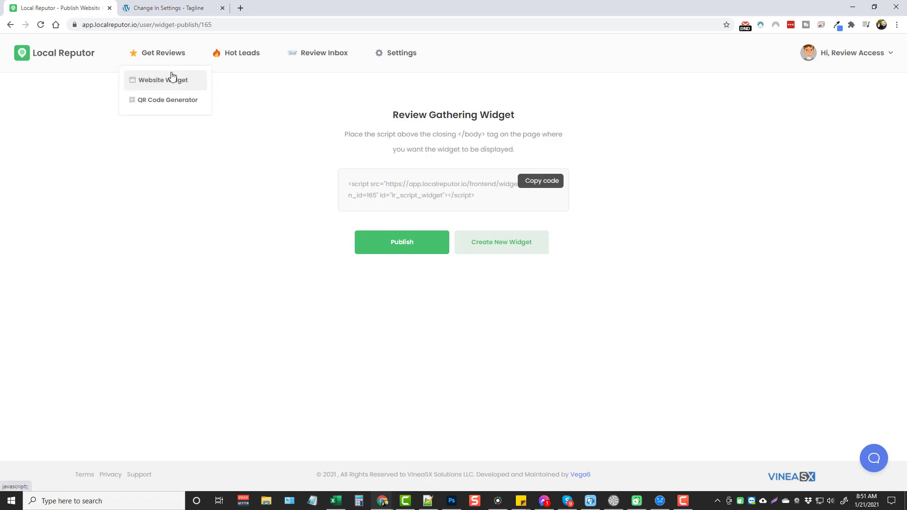
click(171, 102)
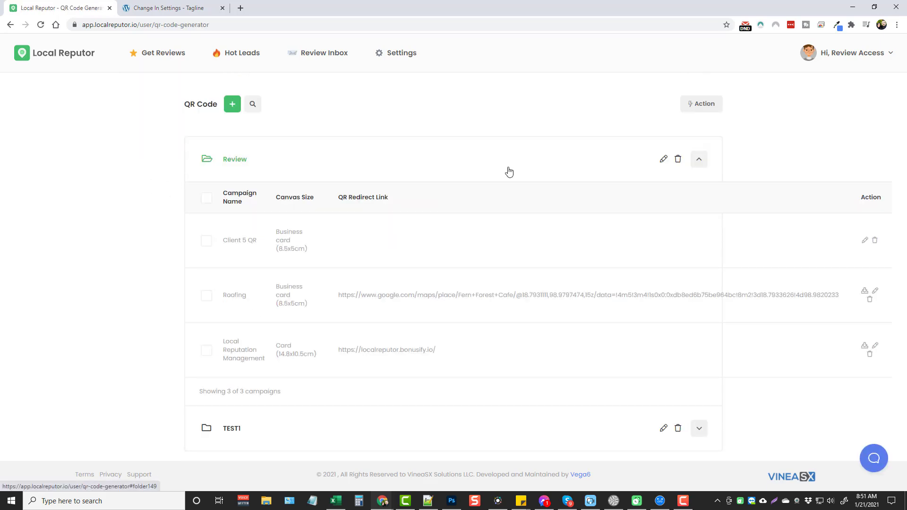
click(699, 159)
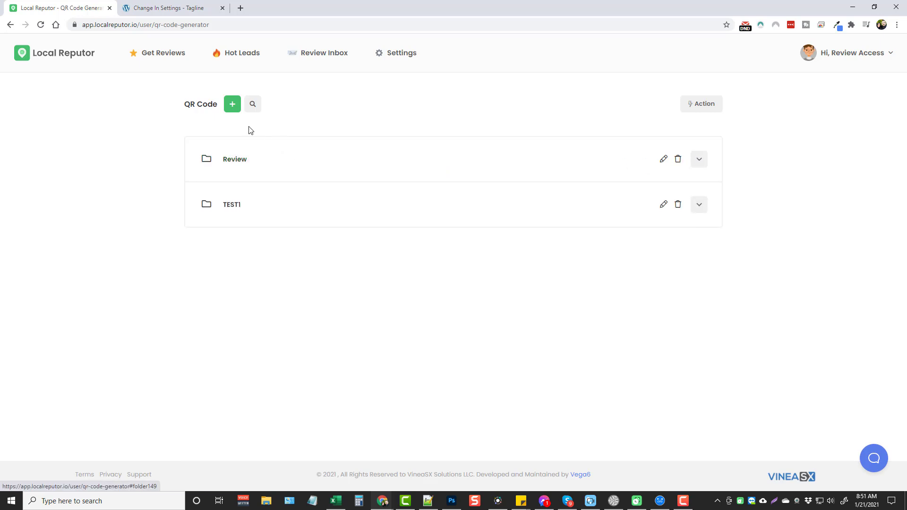
click(232, 104)
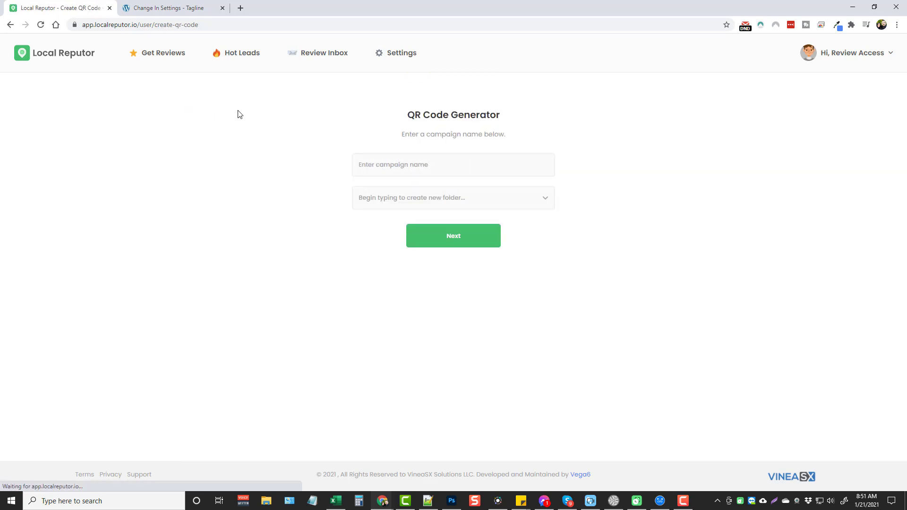
click(413, 166)
text(Cle)
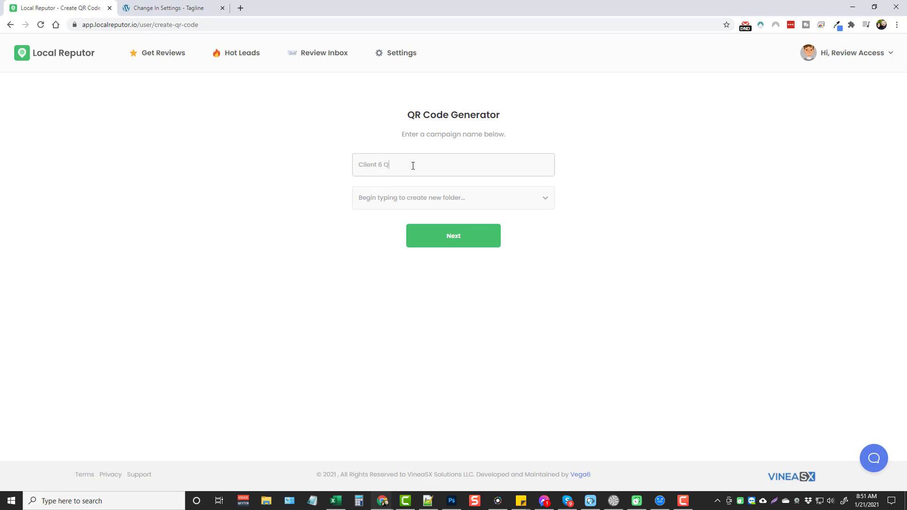
click(423, 197)
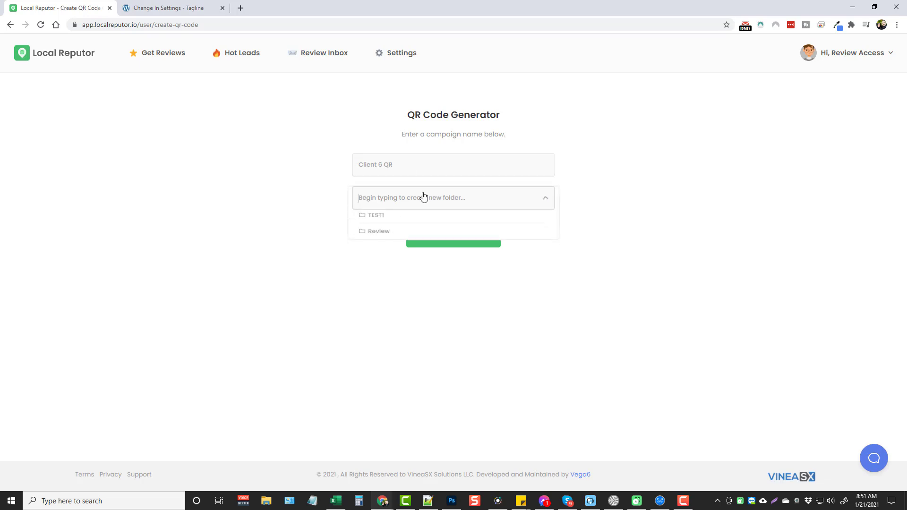
click(371, 235)
click(456, 235)
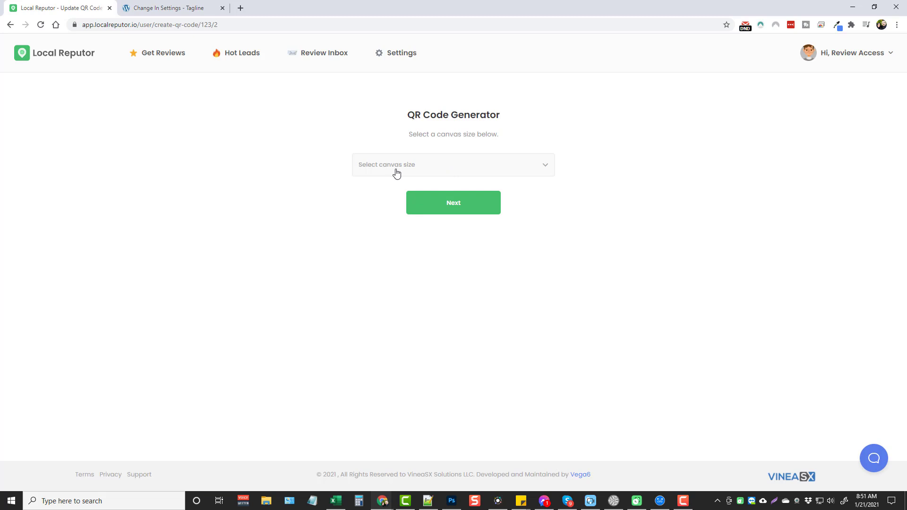
Step: Choose the Business card (8.5x5cm) canvas size and continue to the canvas editor
click(465, 166)
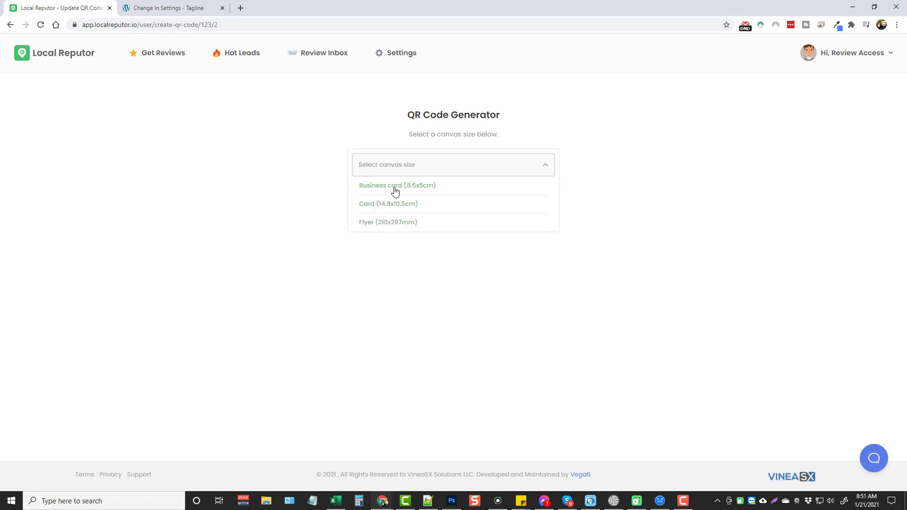
click(375, 189)
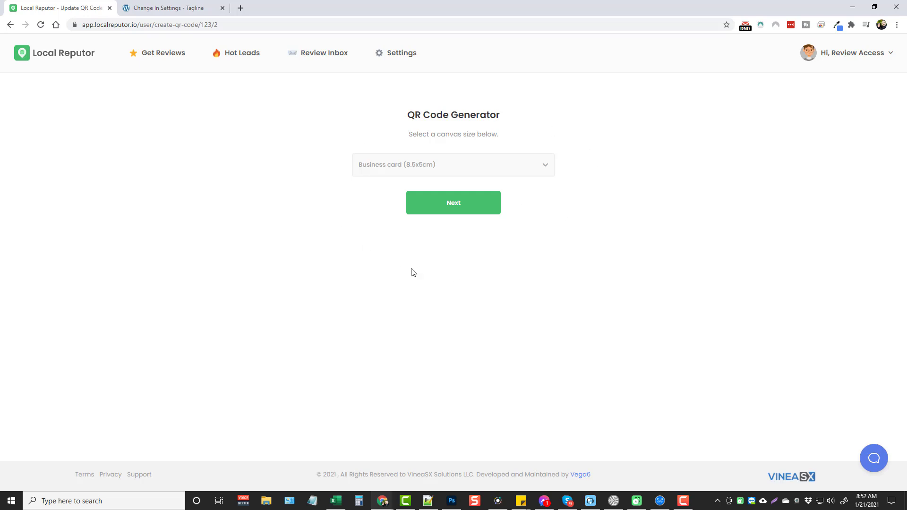
click(455, 210)
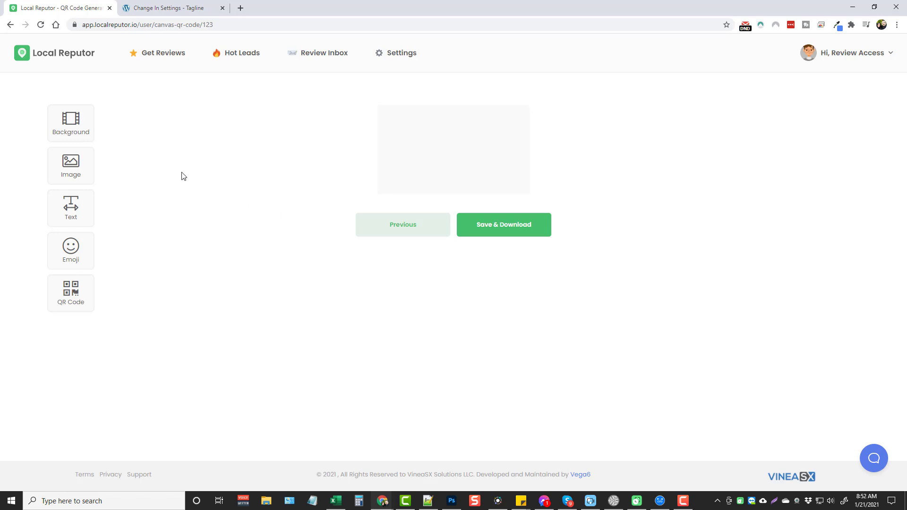
Step: Give the canvas a solid #111111 near-black background colour
click(76, 122)
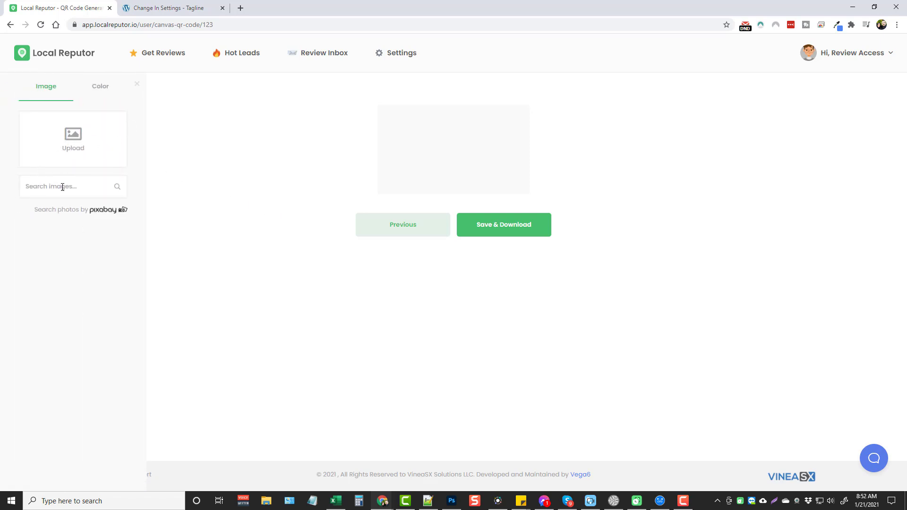
click(100, 88)
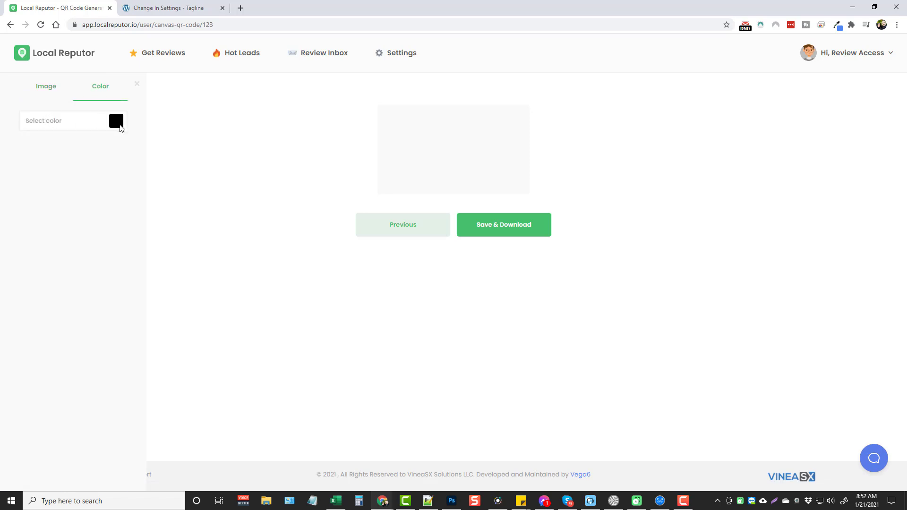
click(118, 124)
click(225, 223)
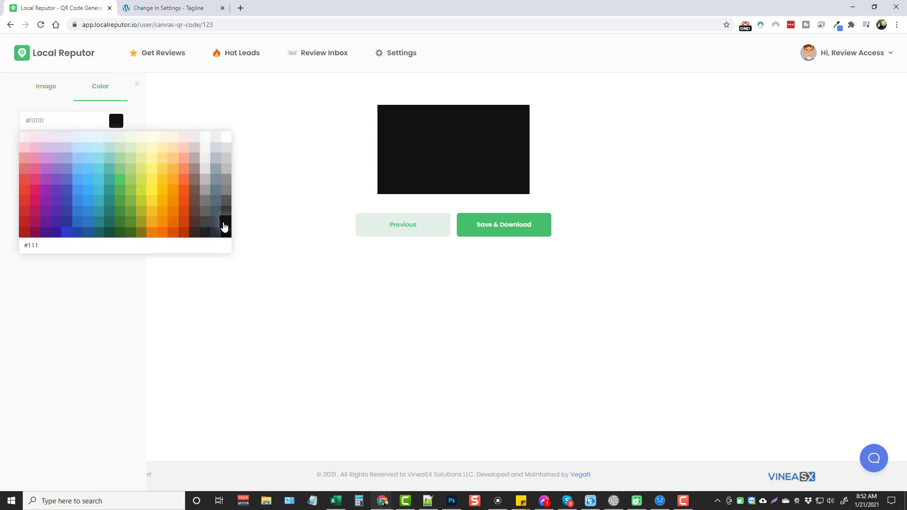
click(297, 178)
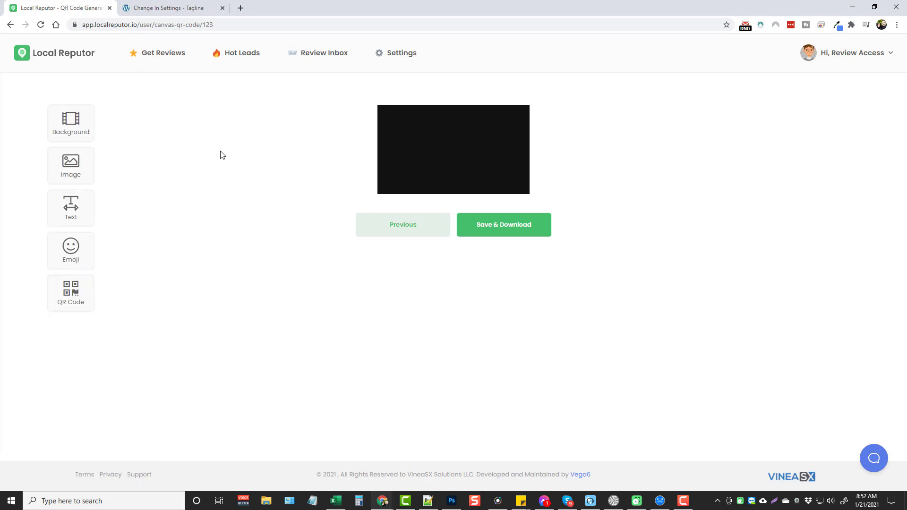
Step: Glance at the canvas image options, then add a text element to the card
click(71, 172)
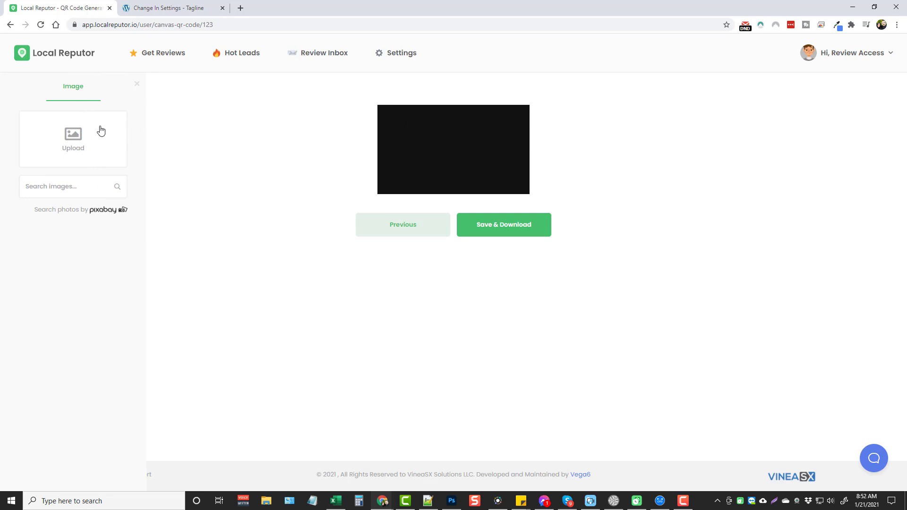
click(137, 84)
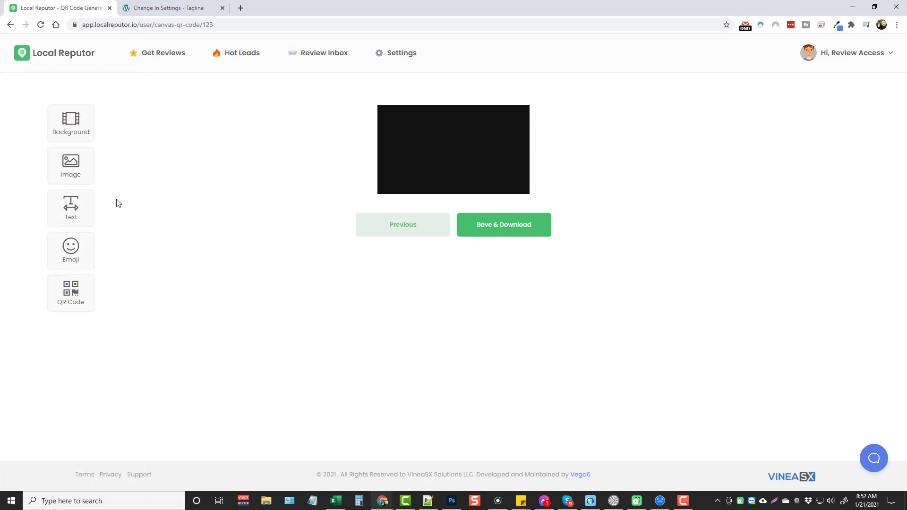
click(76, 212)
Step: Enlarge the text, move it to the canvas top, and change it to 'Review Us :)'
drag(439, 146, 443, 120)
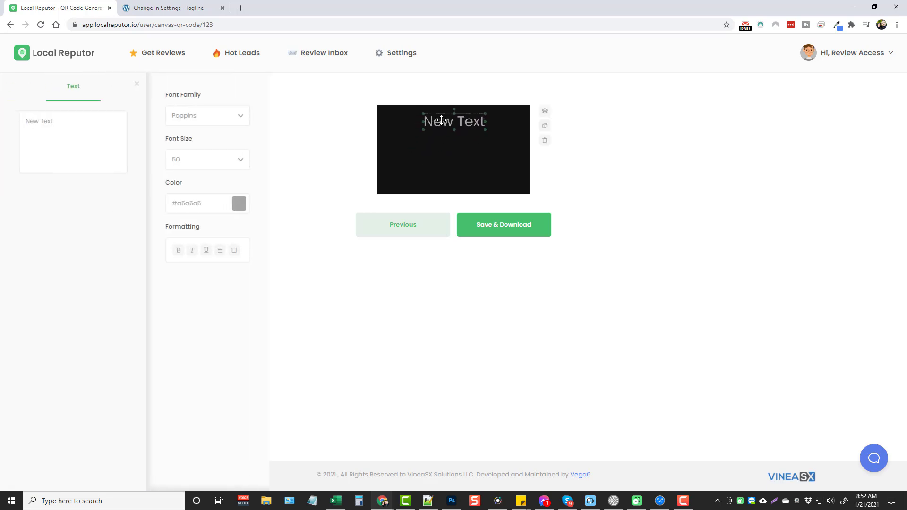
double_click(443, 119)
key(Delete)
key(Delete)
key(Delete)
key(Delete)
key(Delete)
key(Delete)
text(Review US)
key(BackSpace)
text(s :))
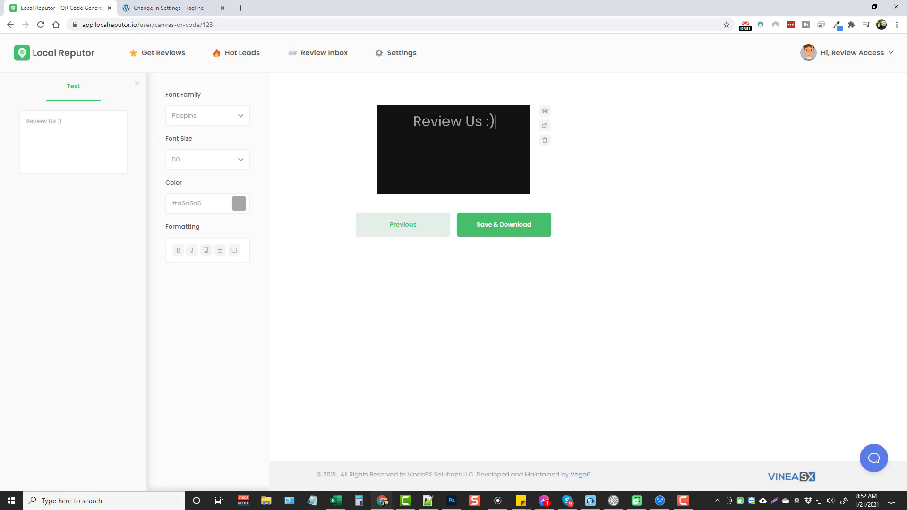
click(450, 313)
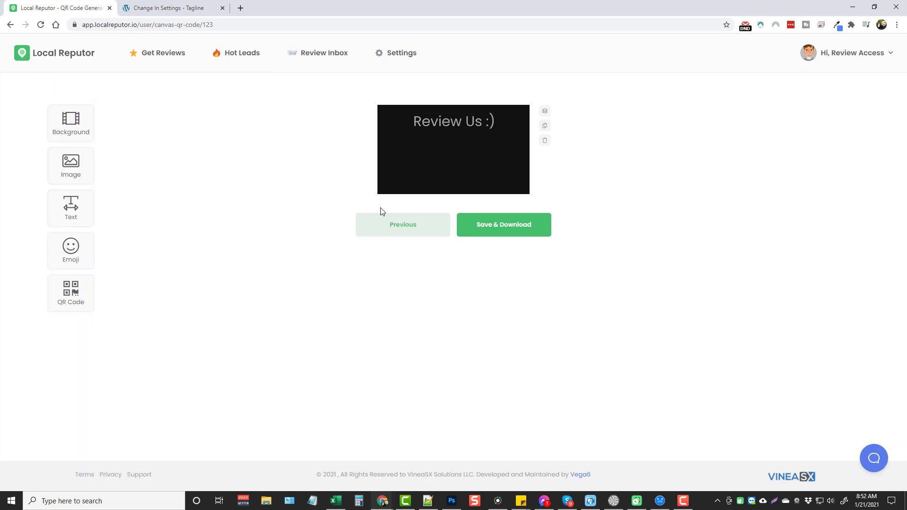
Step: Browse the emoji choices without adding any, then bring up the QR code settings
click(66, 253)
click(202, 172)
click(75, 297)
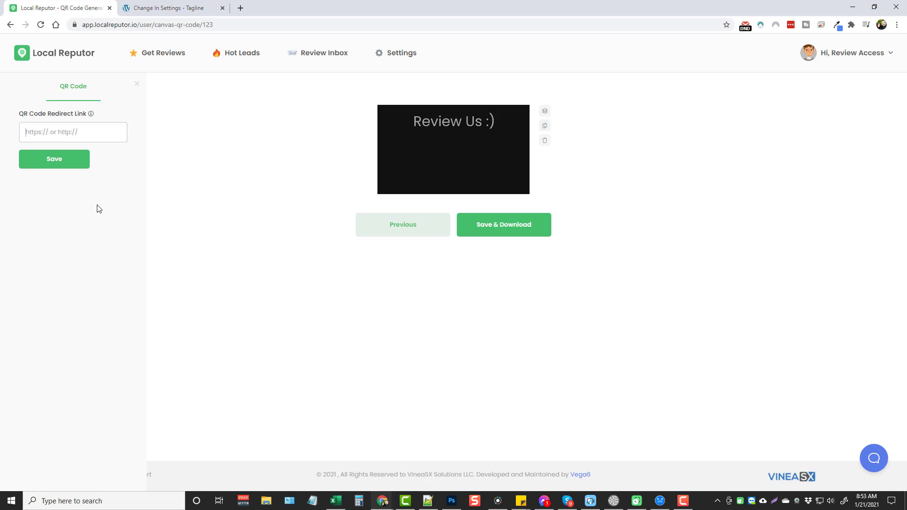
text(http://google.com)
click(68, 161)
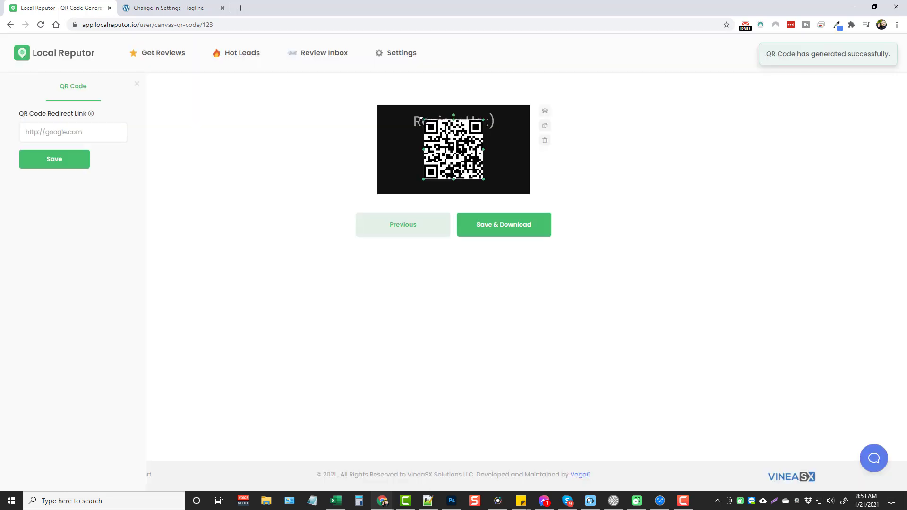
drag(422, 119, 448, 157)
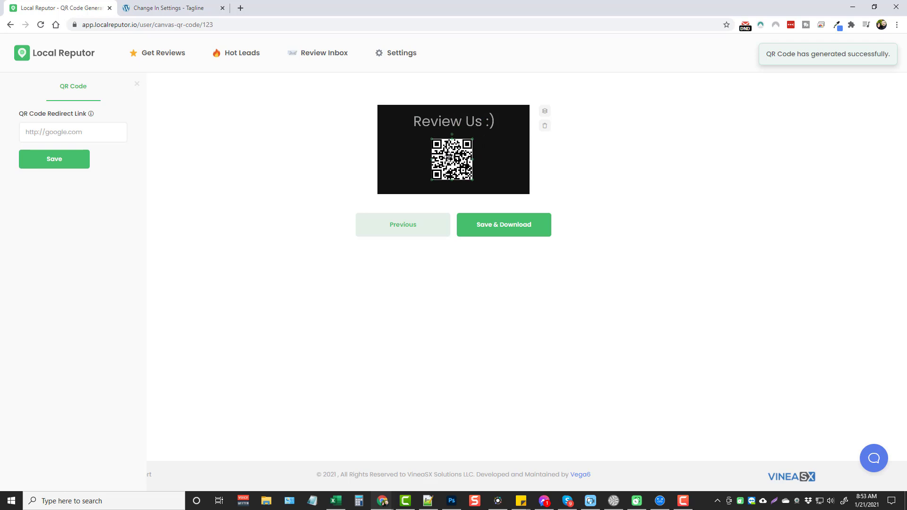
Step: Save and download the finished review card image
click(631, 196)
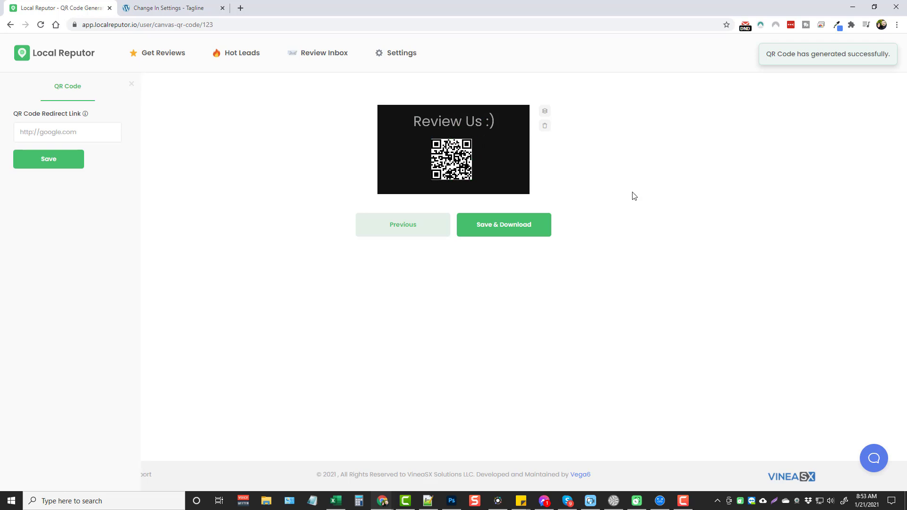
click(520, 232)
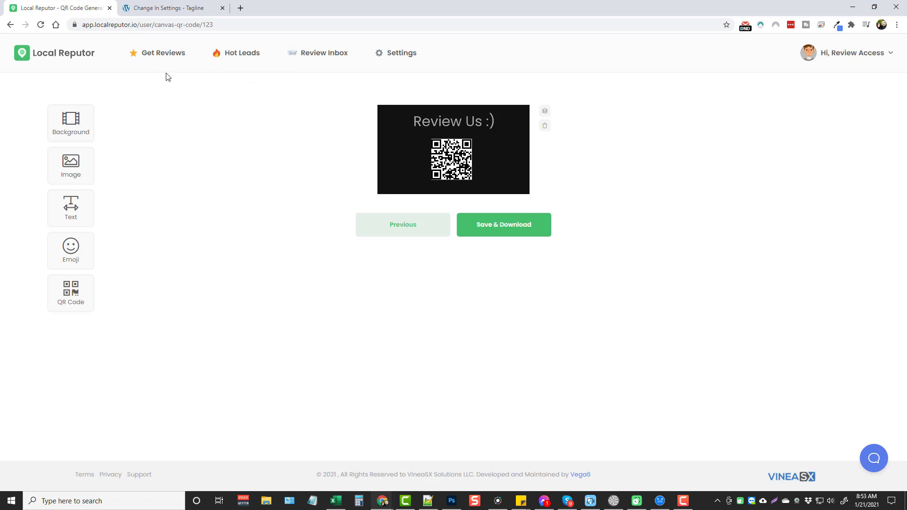
mouse_move(165, 63)
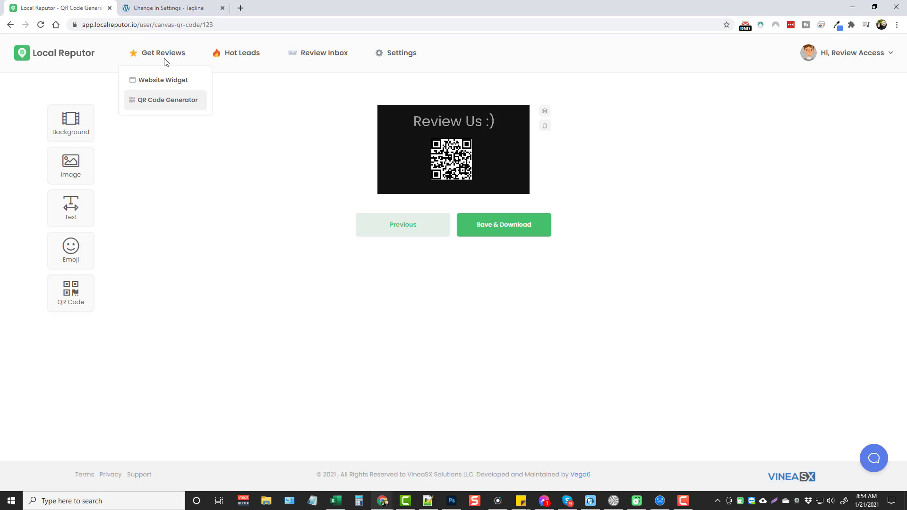
Step: Run a Find Leads search for keyword 'restaurant' in Cincinnati, OH, USA, listing 20 leads
mouse_move(249, 57)
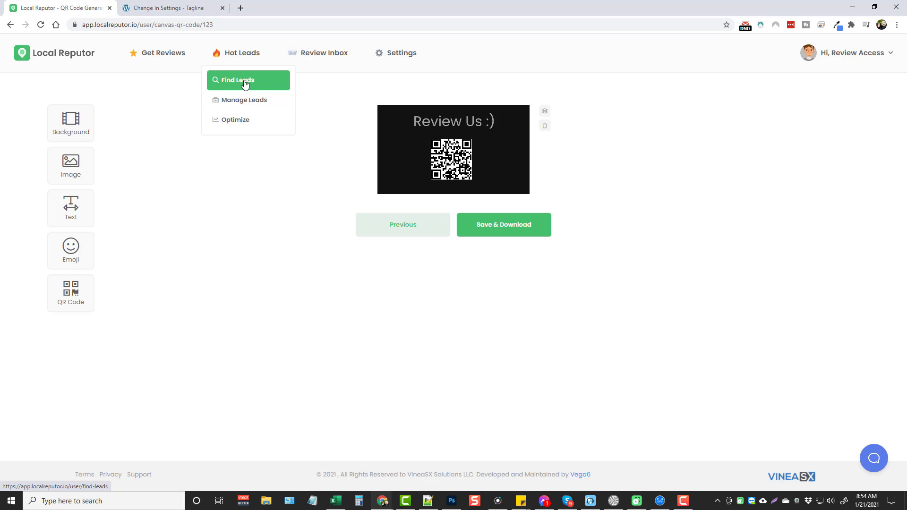
click(244, 84)
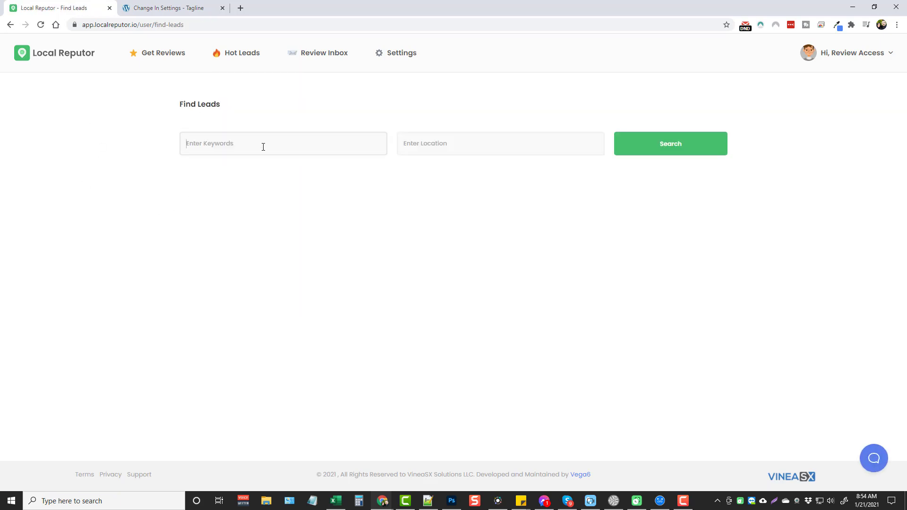
text(restaurant)
click(487, 150)
text(cin)
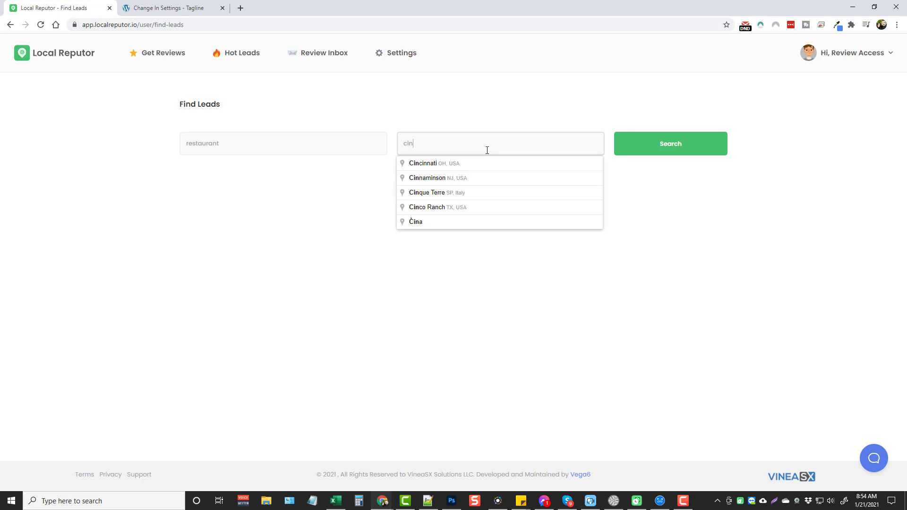
click(473, 167)
click(664, 150)
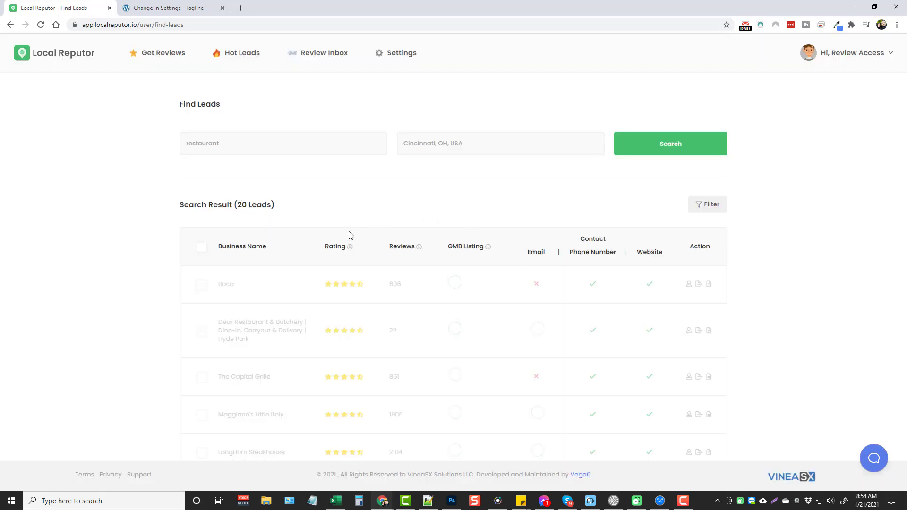
scroll(370, 249, down, 3)
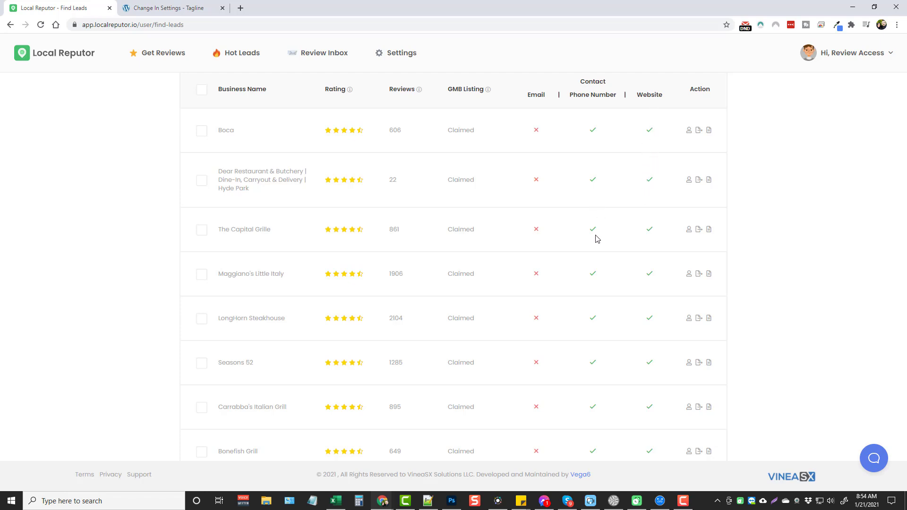
scroll(519, 224, down, 7)
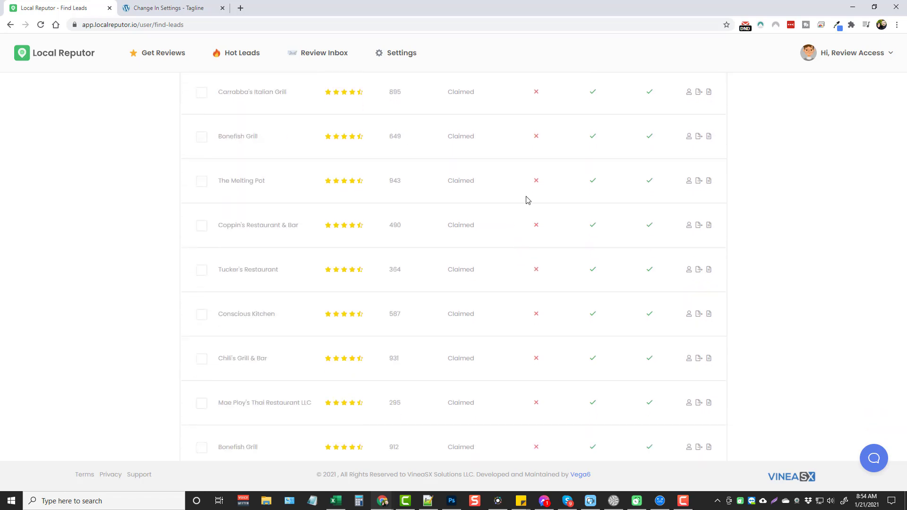
scroll(511, 236, down, 5)
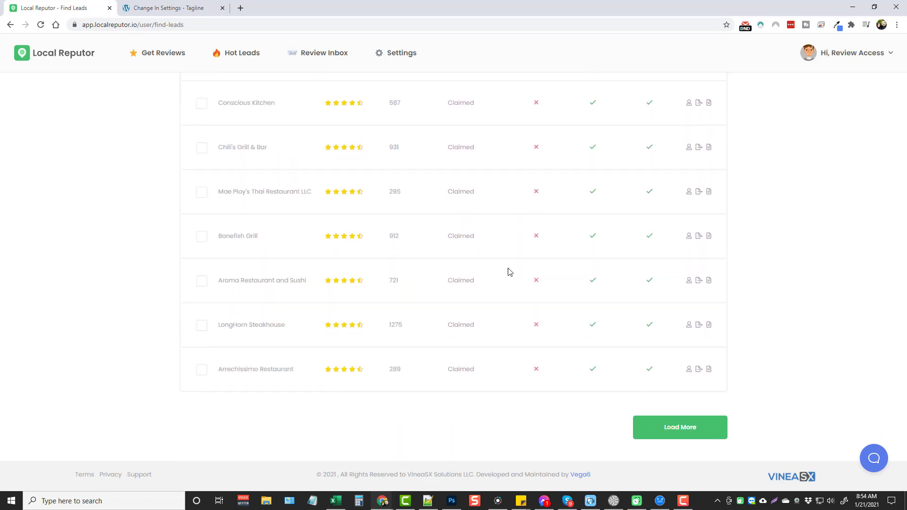
scroll(515, 298, up, 15)
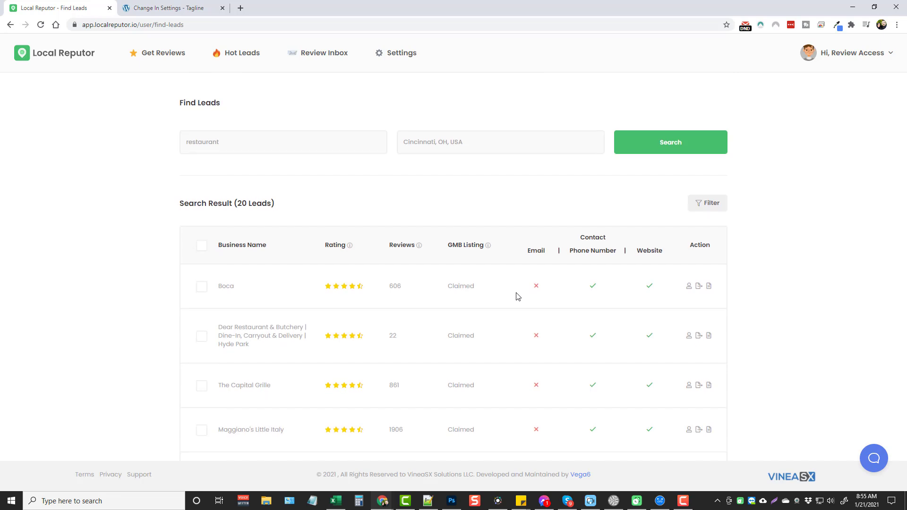
scroll(482, 195, down, 3)
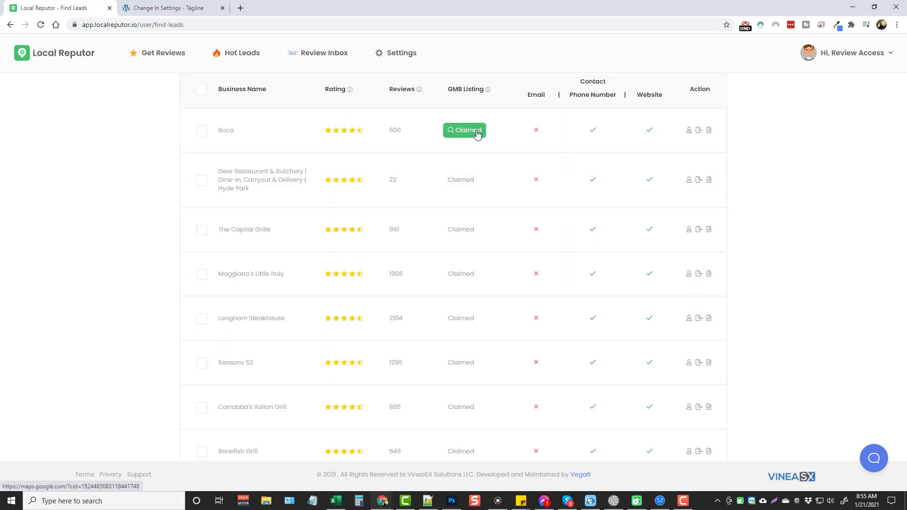
Step: Add Boca from the results to Manage Leads under the Donut folder
click(699, 131)
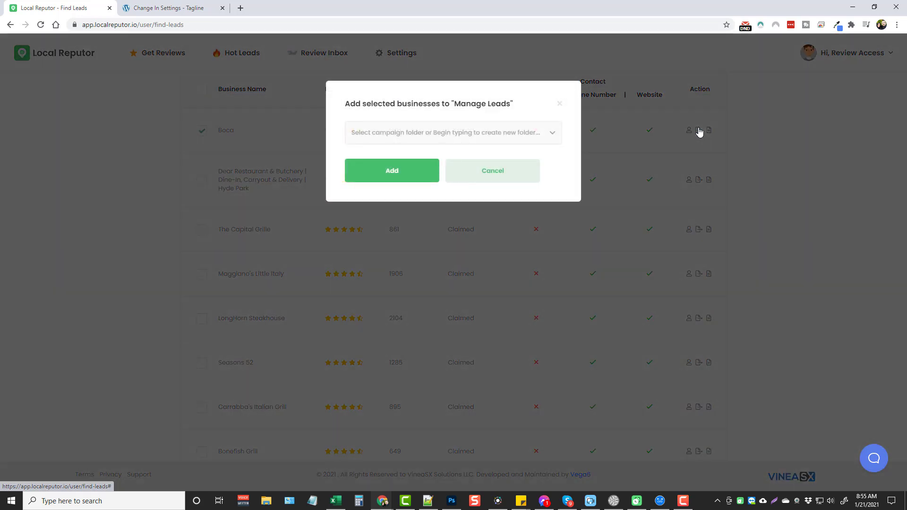
click(418, 137)
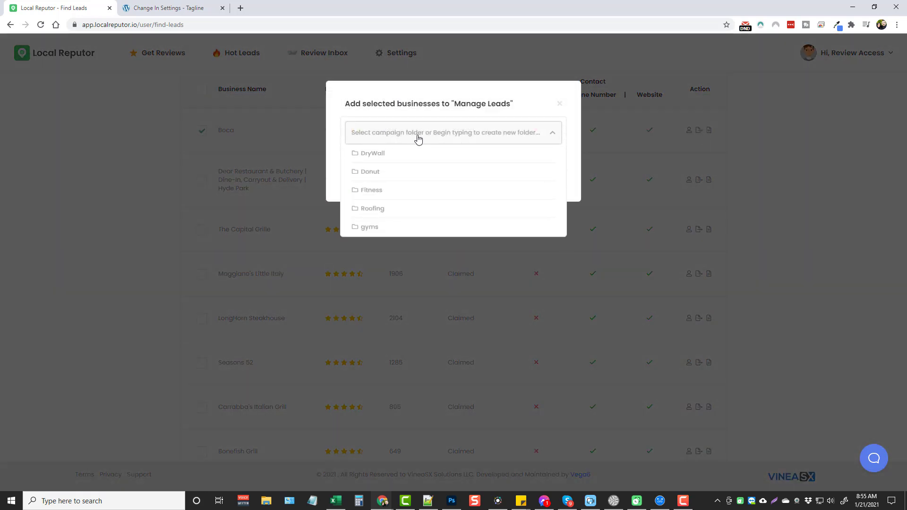
click(374, 174)
click(373, 176)
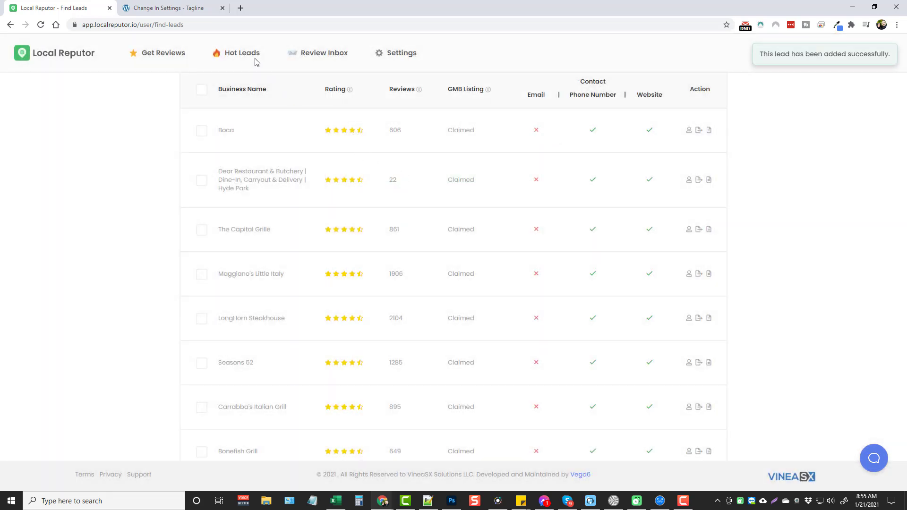
Step: In Manage Leads, collapse the Gyms folder and expand the Donut folder
mouse_move(255, 62)
click(244, 101)
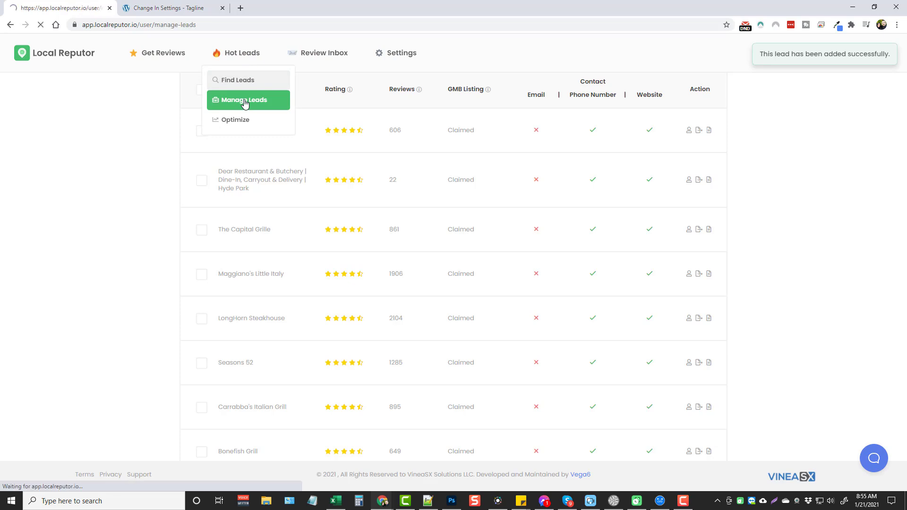
click(698, 160)
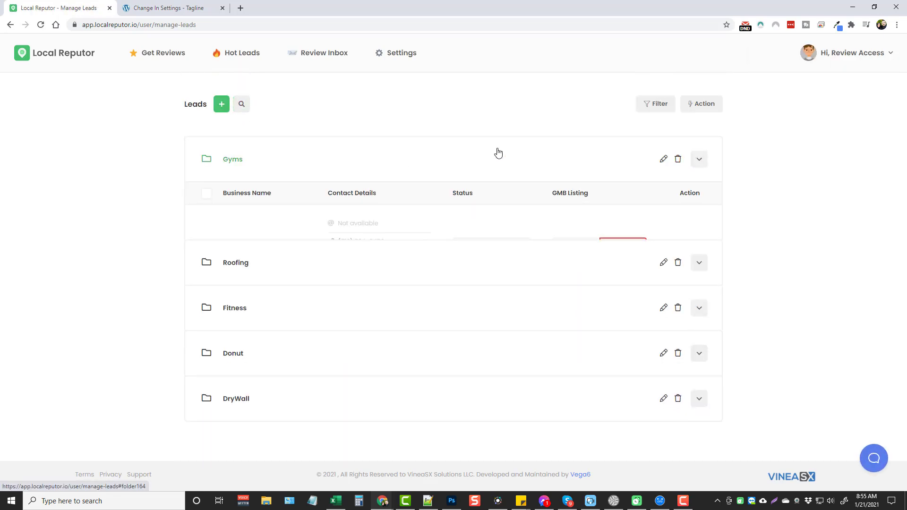
click(233, 297)
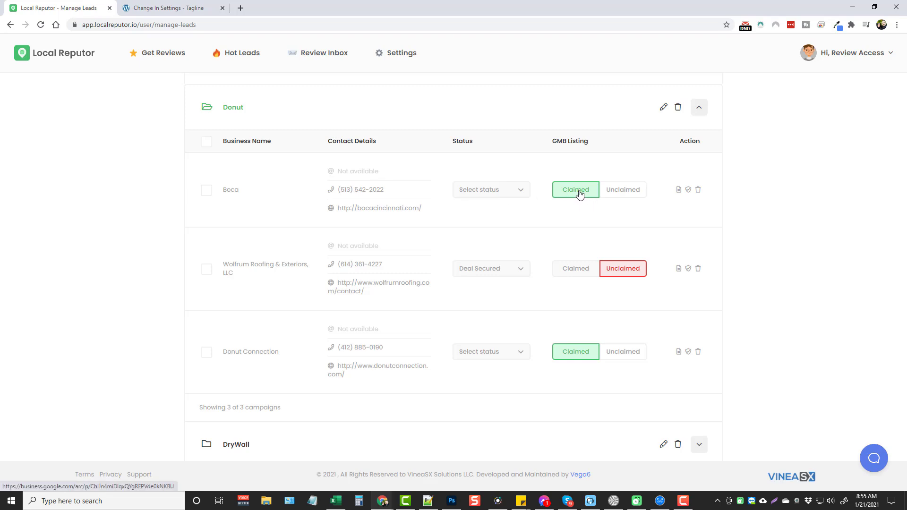
Step: Set Boca's GMB listing to Unclaimed, review its status options, then collapse Donut
click(624, 193)
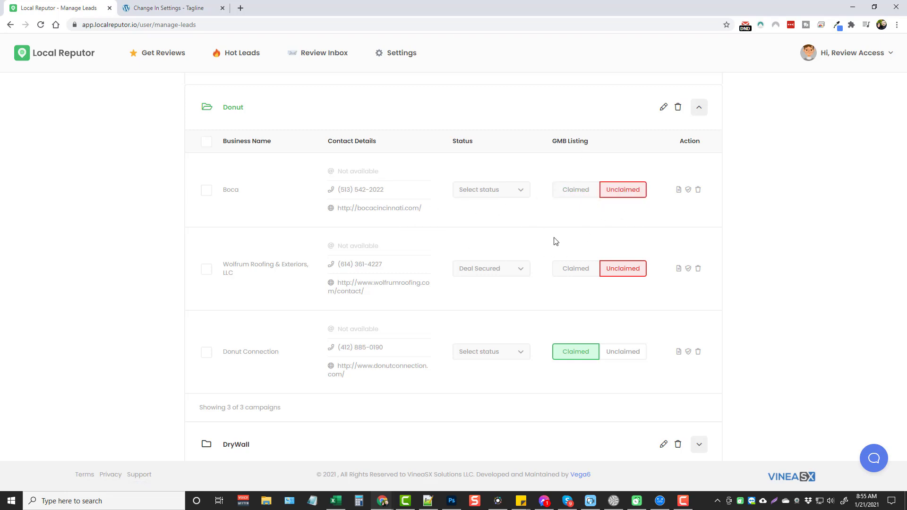
click(521, 191)
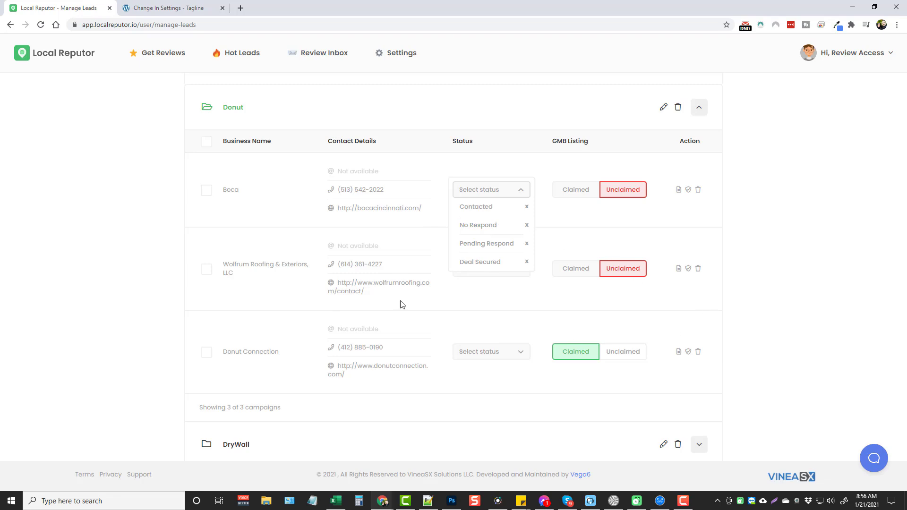
scroll(451, 326, up, 3)
scroll(455, 345, down, 2)
click(700, 187)
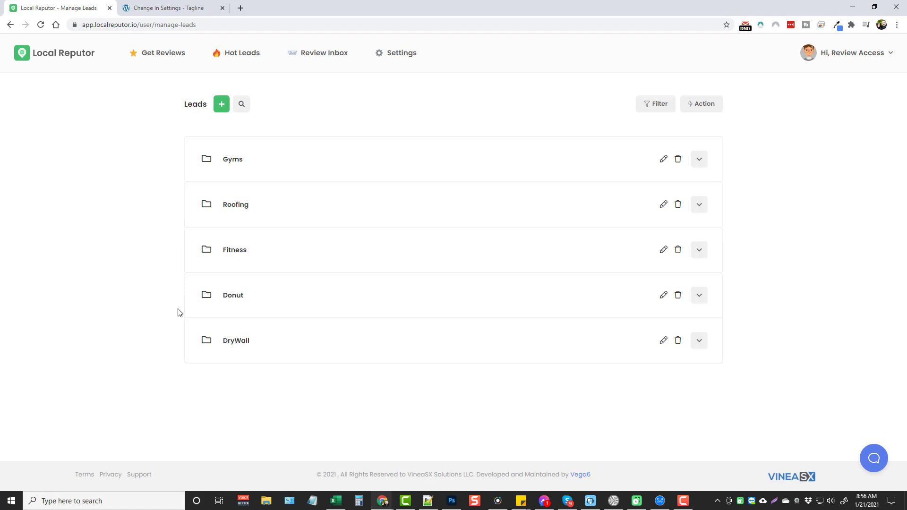
Step: Open Optimize Listing for the first business, then view its Services info and Posts sections
mouse_move(243, 60)
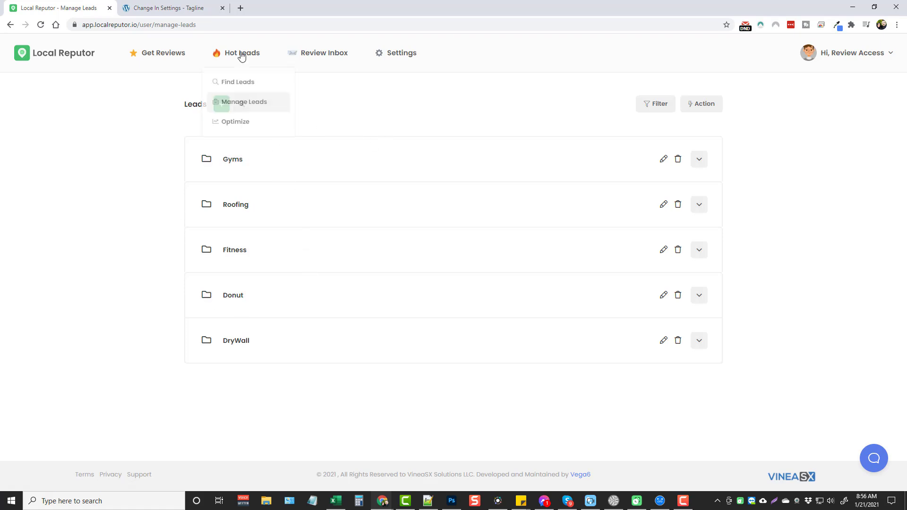
click(235, 121)
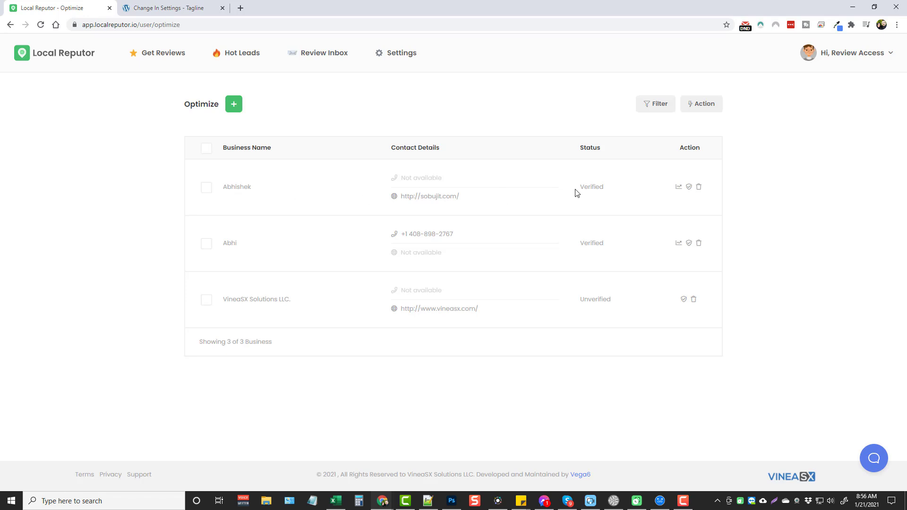
click(678, 189)
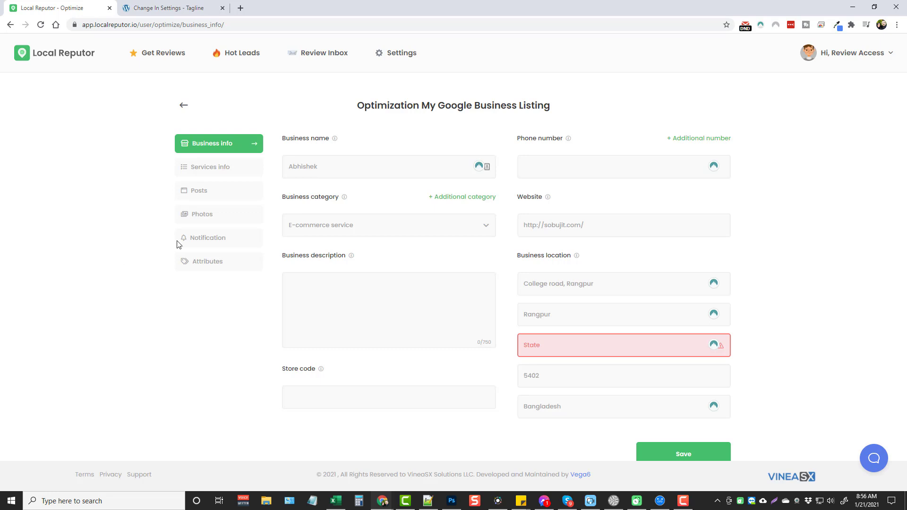
scroll(438, 299, down, 1)
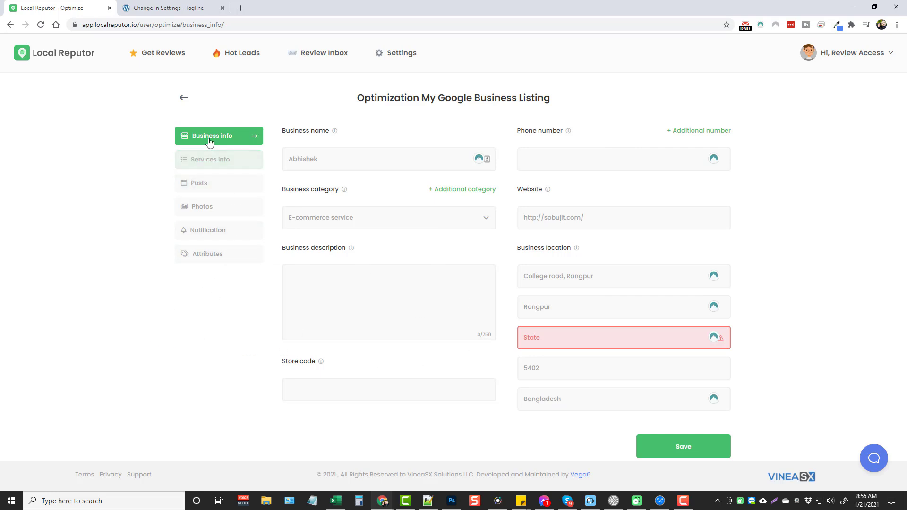
click(211, 163)
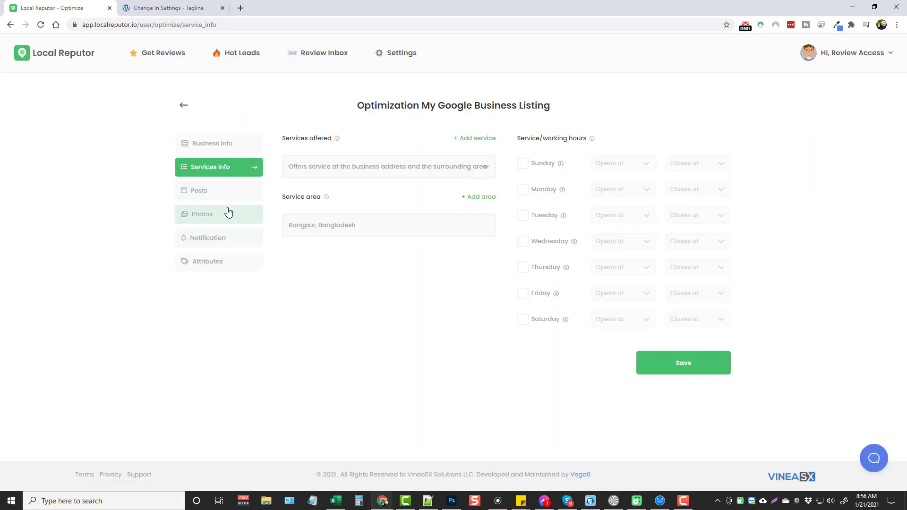
click(196, 195)
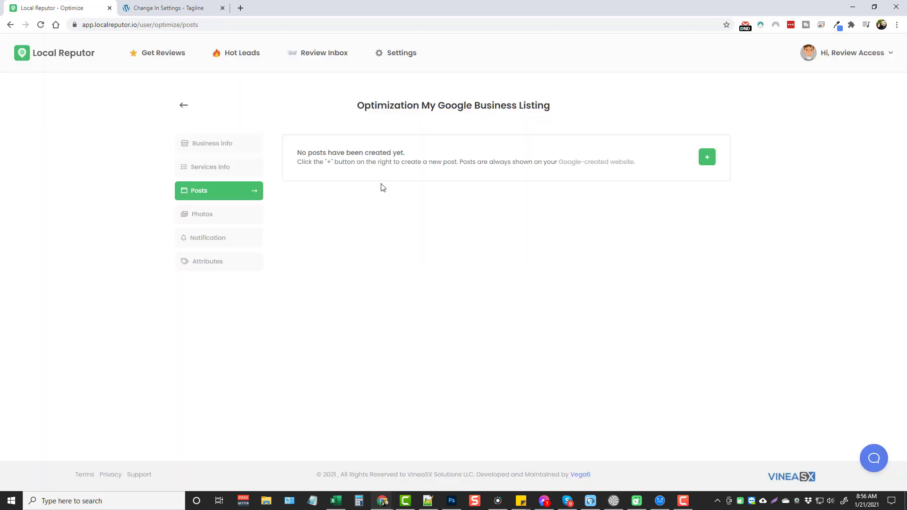
Step: Create a post titled 'One Day Offer', showing then hiding the Offer details fields
click(707, 157)
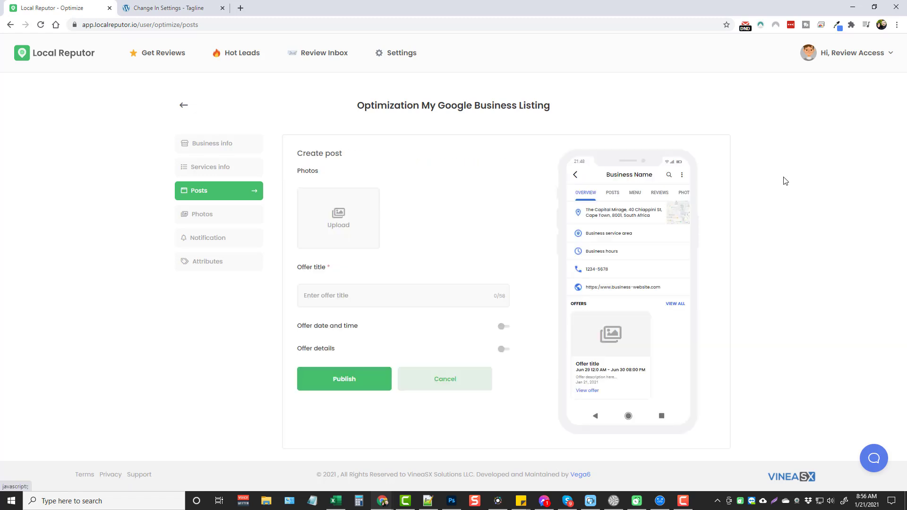
click(343, 293)
text(One Day Offer)
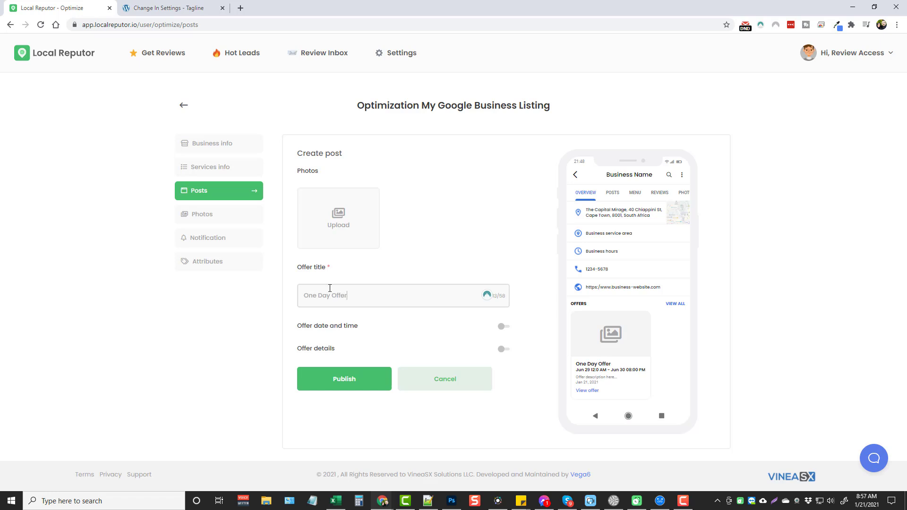
drag(577, 364, 613, 365)
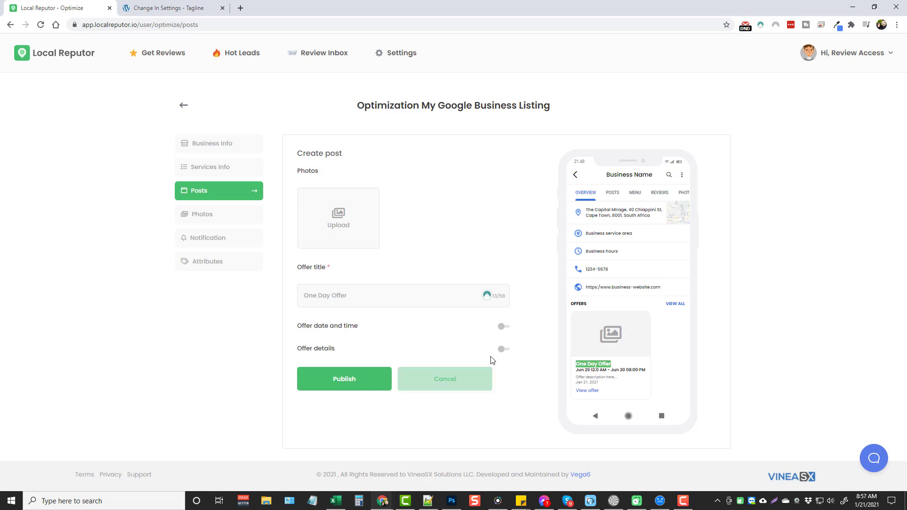
click(501, 349)
scroll(360, 374, down, 2)
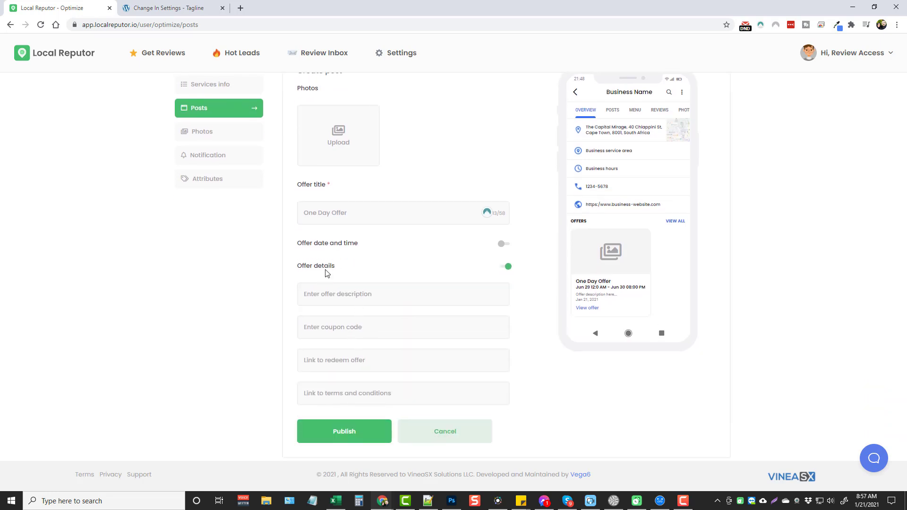
click(509, 267)
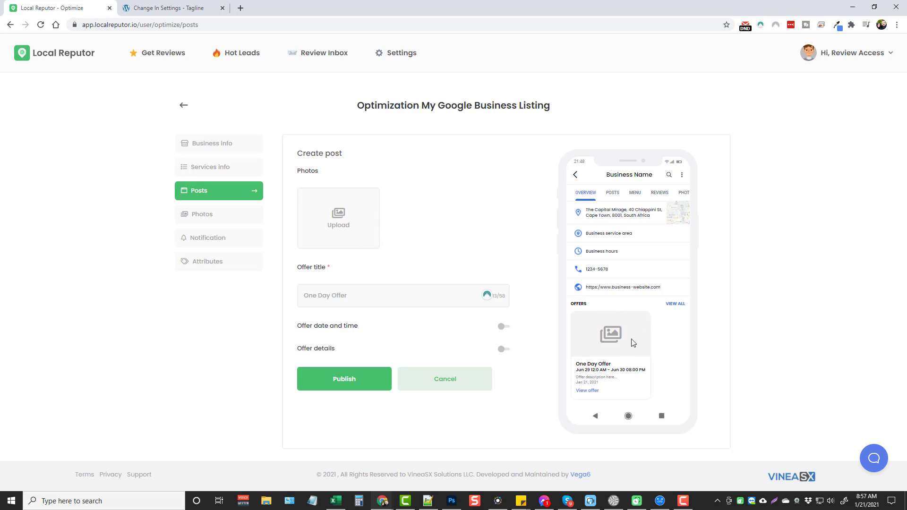
Step: Browse the listing's Photos, Notification and Attributes sections
click(205, 217)
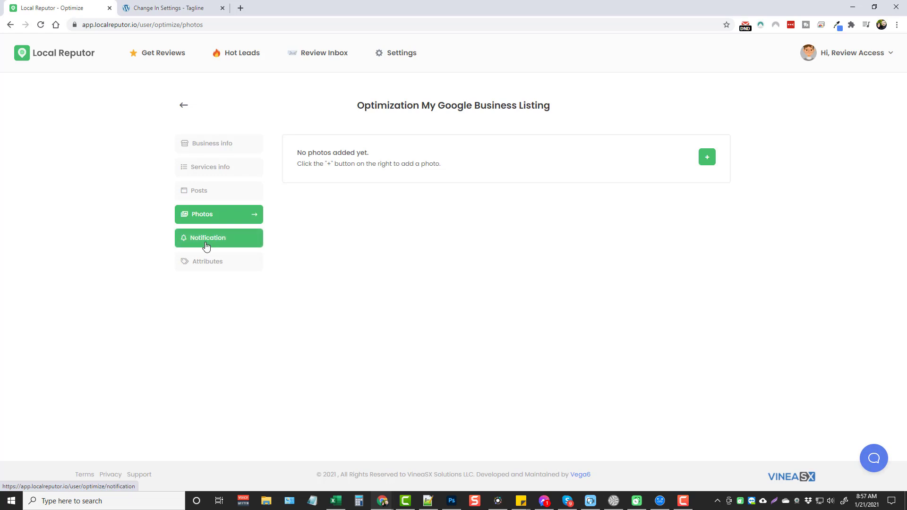
click(206, 242)
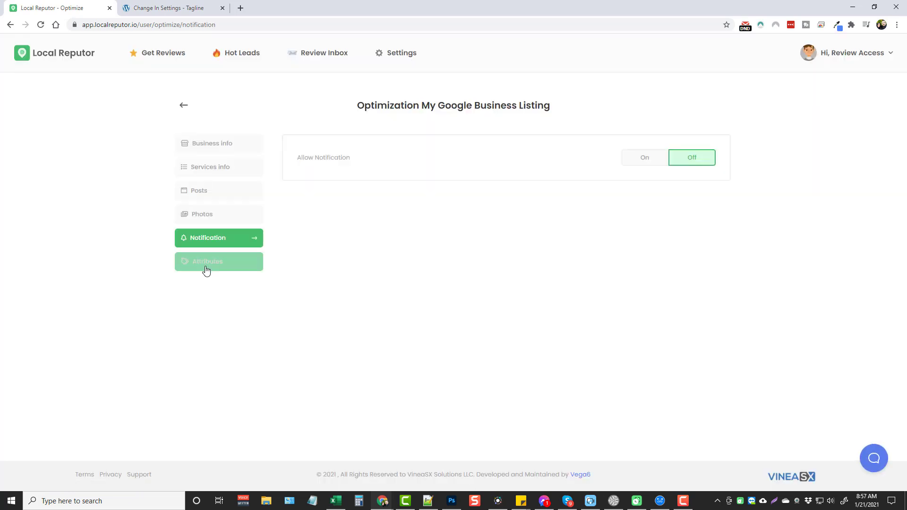
click(219, 261)
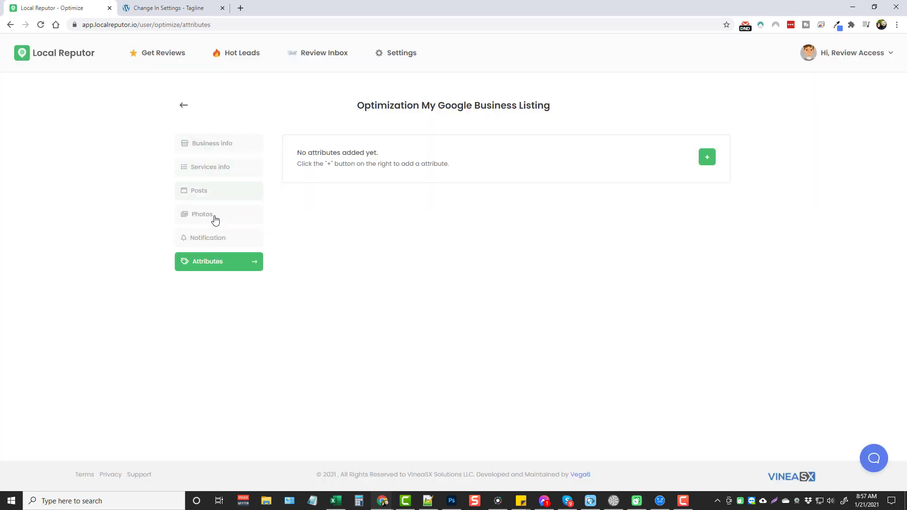
Step: Start and cancel a new attribute, return to Business info, then go to Review Inbox
click(707, 157)
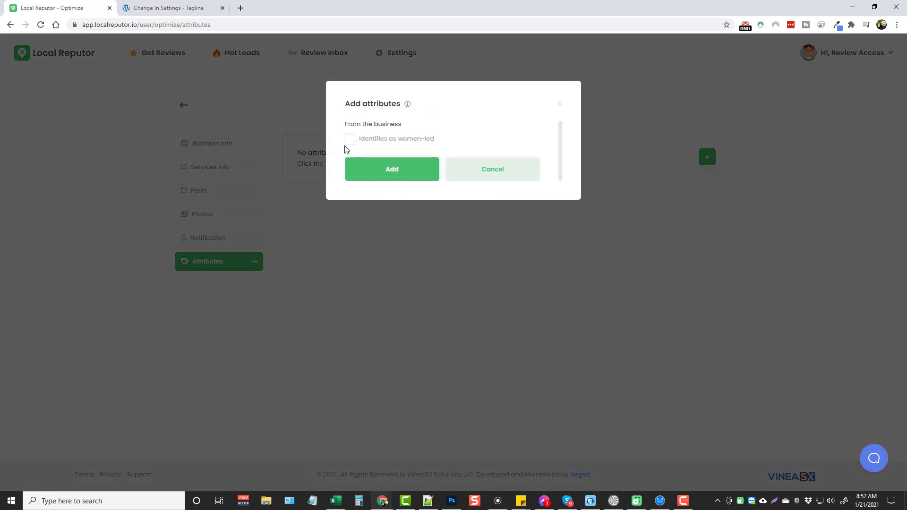
click(493, 176)
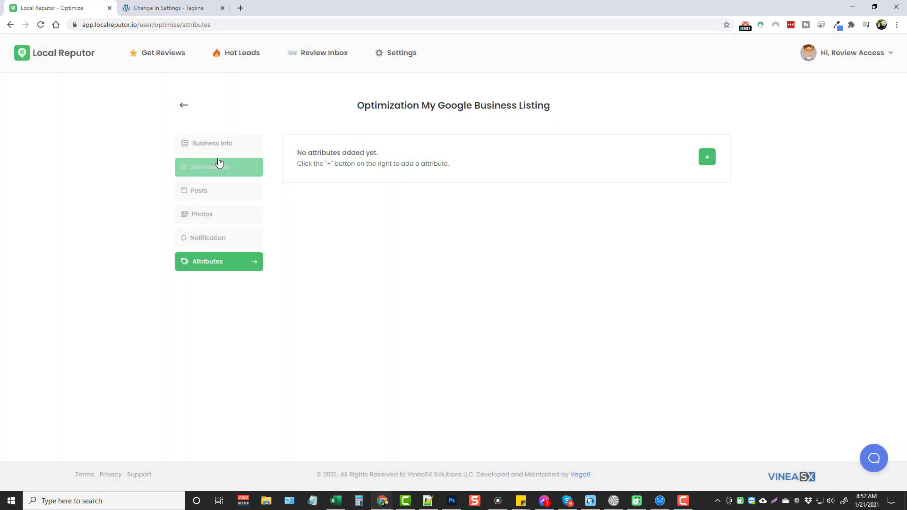
click(208, 143)
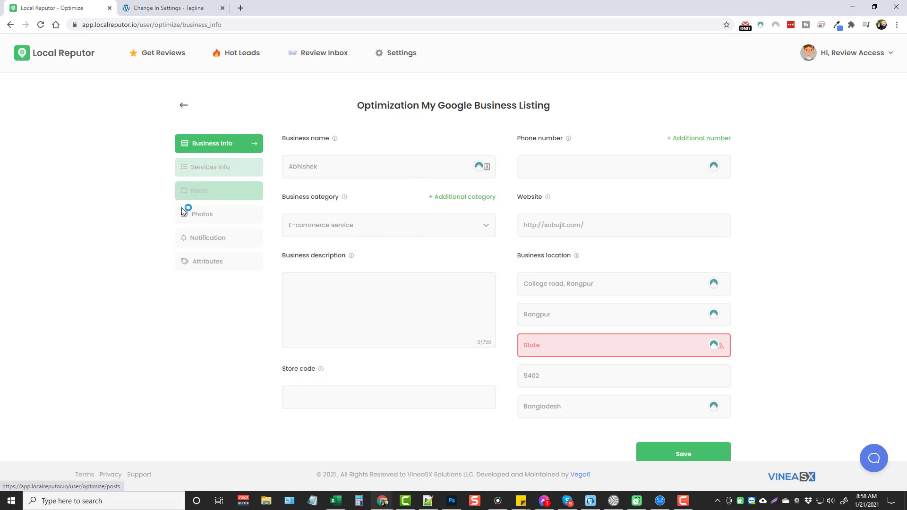
click(322, 57)
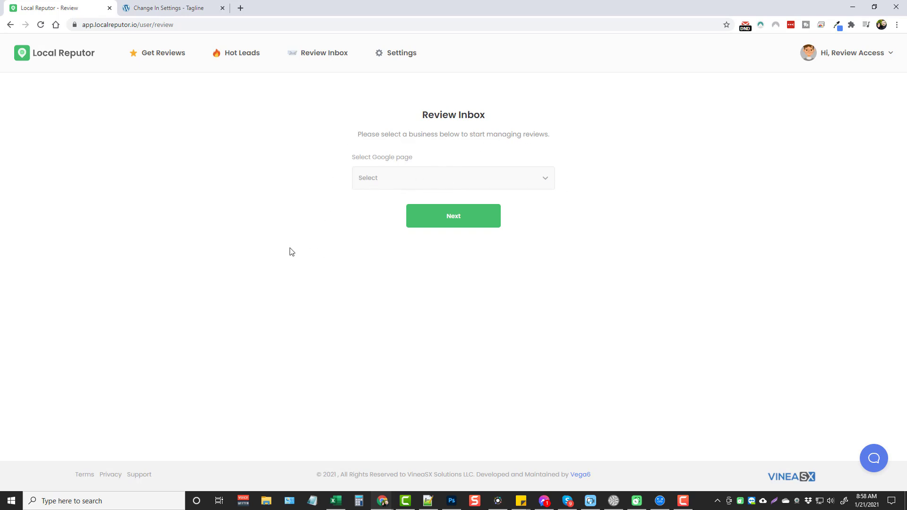
Step: Load the Abhi page's two 5-star reviews and check the first review's action menu
click(410, 184)
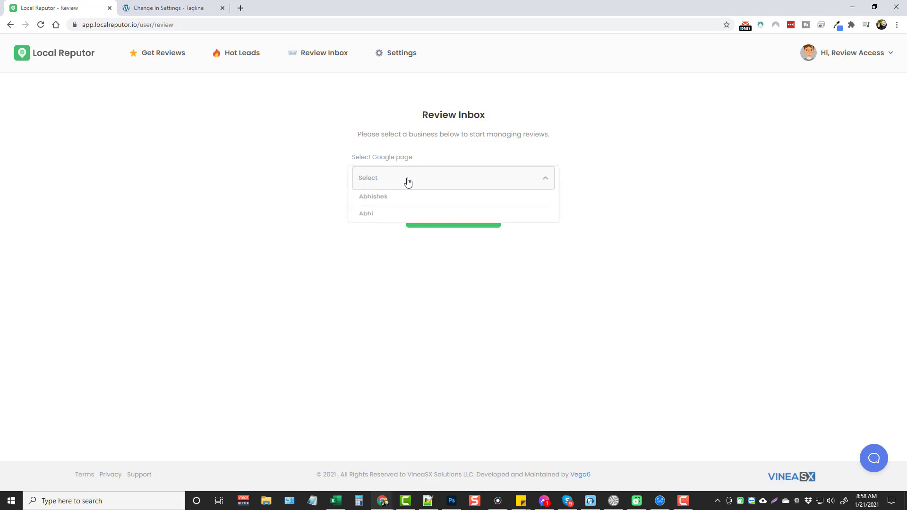
click(371, 221)
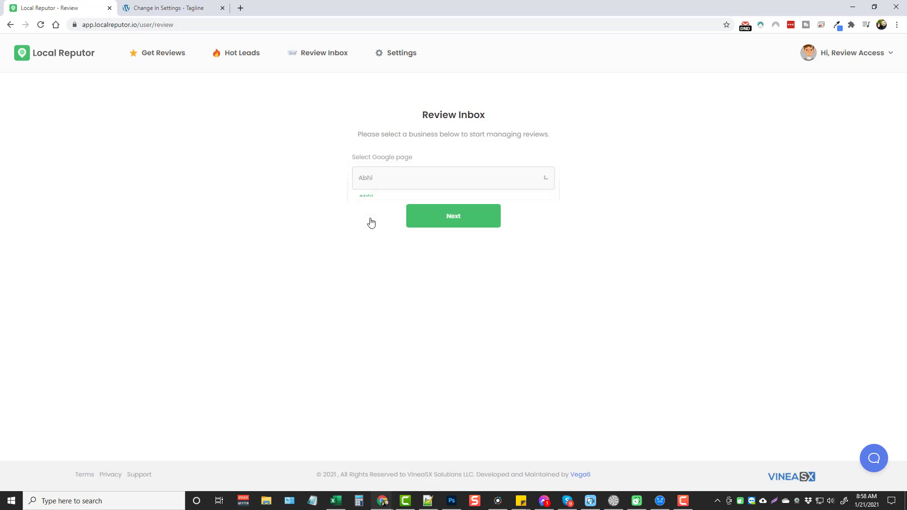
click(450, 223)
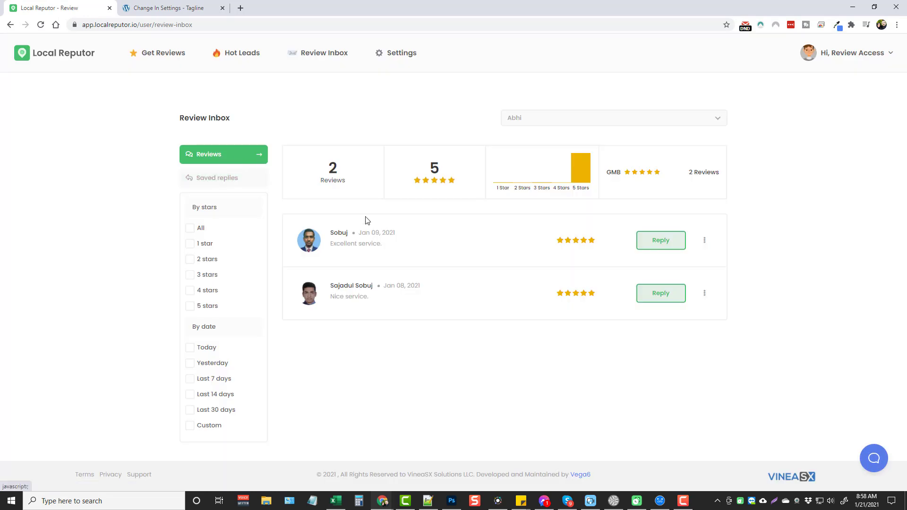
click(705, 240)
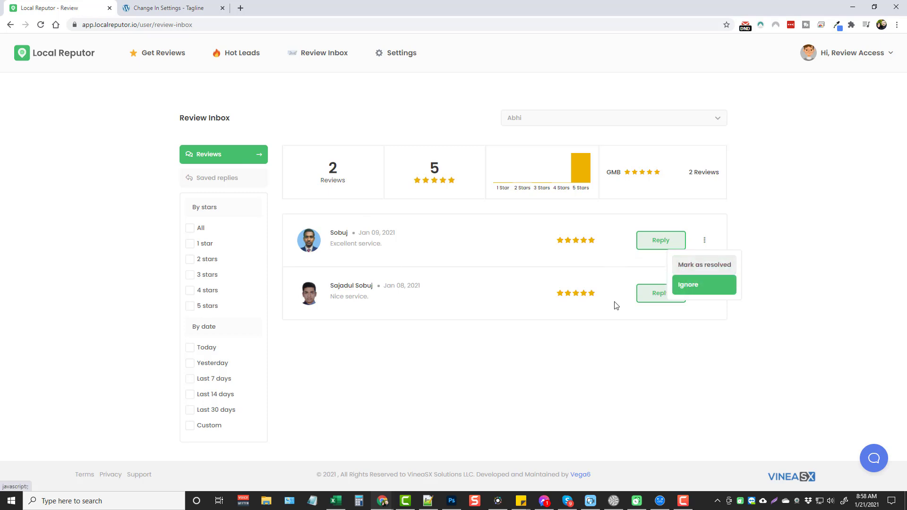
click(517, 378)
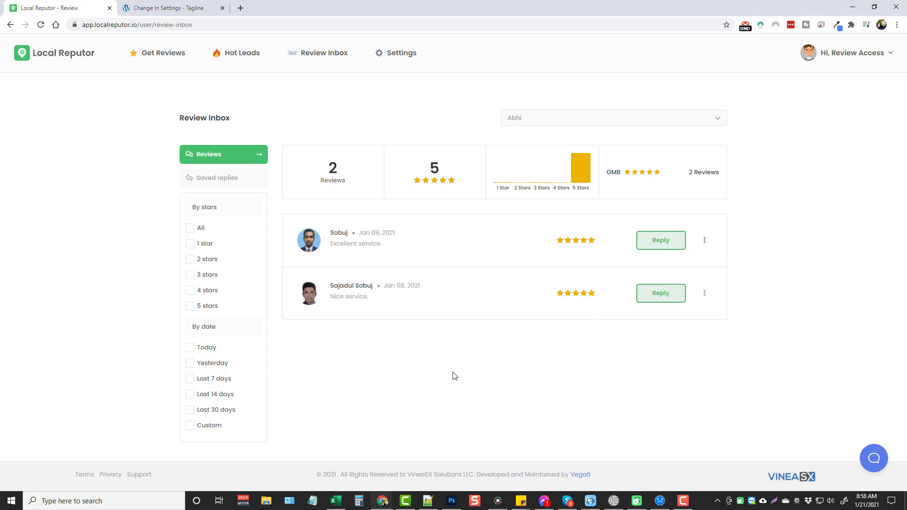